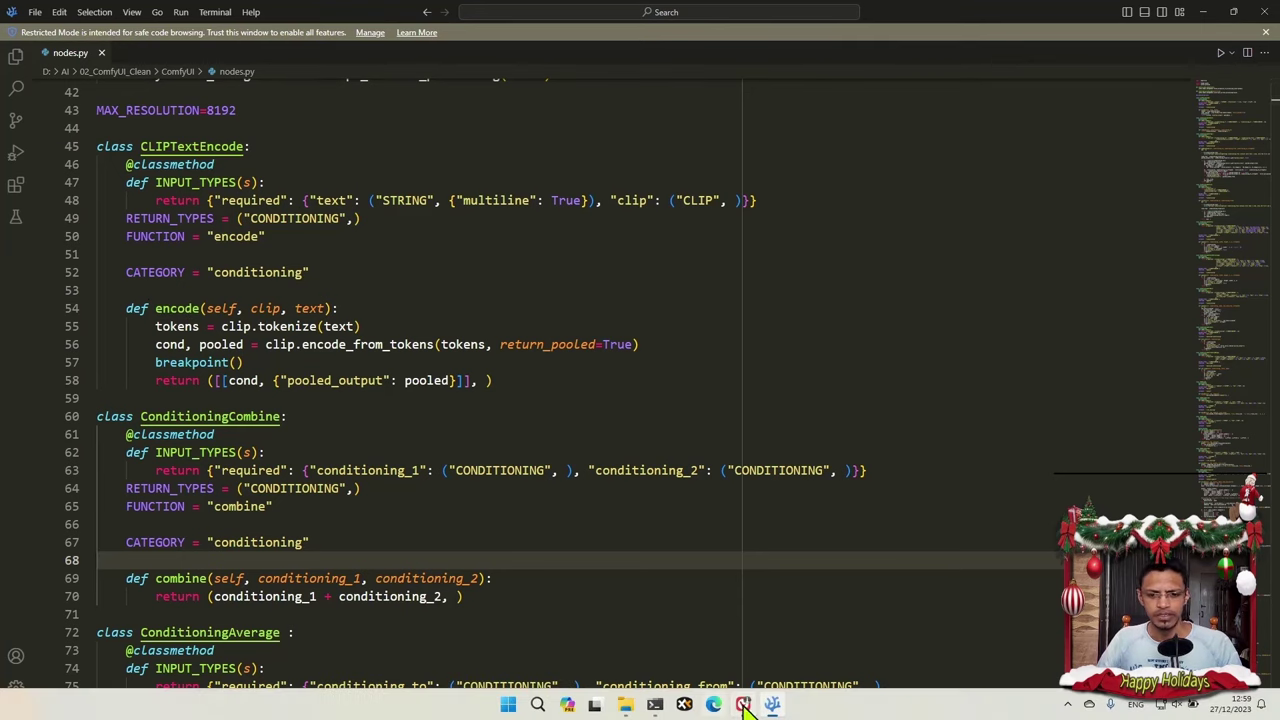
Bring the ComfyUI workflow graph back to the front in the browser.
{"action": "left_click", "coordinate": [746, 708]}
Highlight Load Checkpoint's CLIP link into the text encoder, then print the clip object at the (Pdb) prompt.
{"action": "left_click_drag", "start_coordinate": [160, 337], "coordinate": [136, 298]}
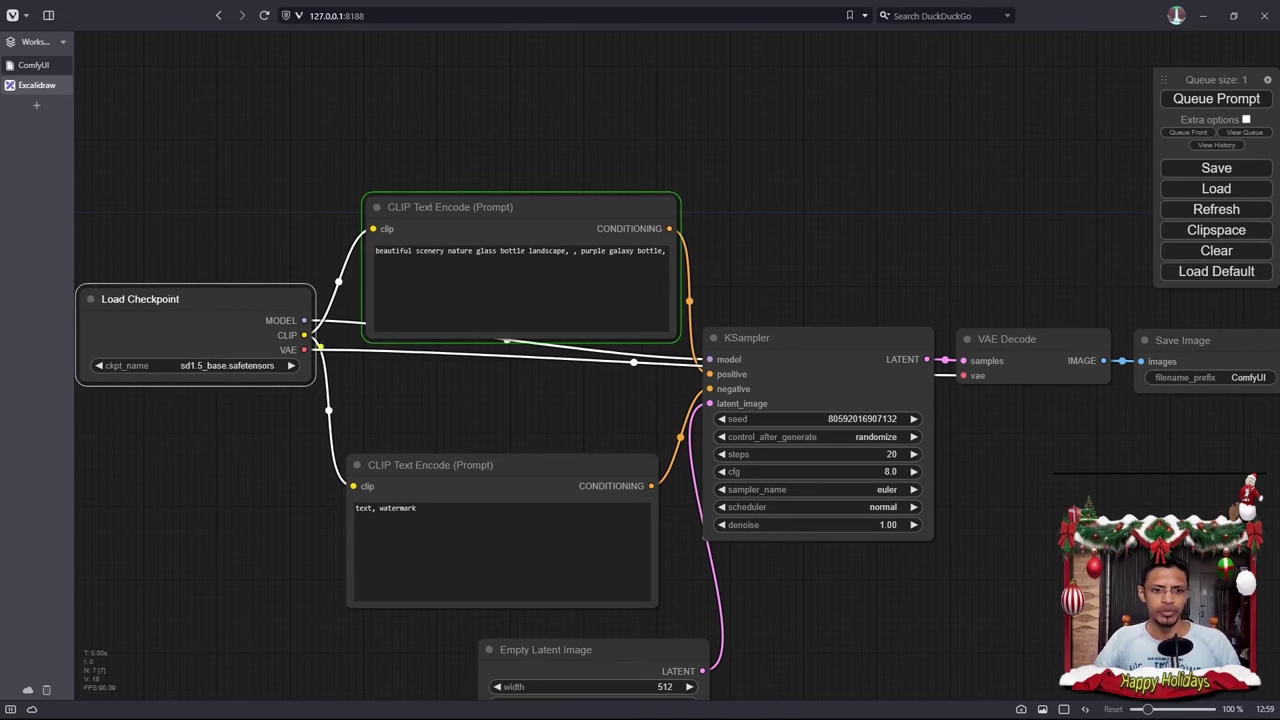
{"action": "mouse_move", "coordinate": [265, 336]}
{"action": "left_mouse_down"}
{"action": "mouse_move", "coordinate": [191, 334]}
{"action": "mouse_move", "coordinate": [368, 226]}
{"action": "left_mouse_up"}
{"action": "key", "text": "alt+Tab"}
{"action": "left_click", "coordinate": [478, 399]}
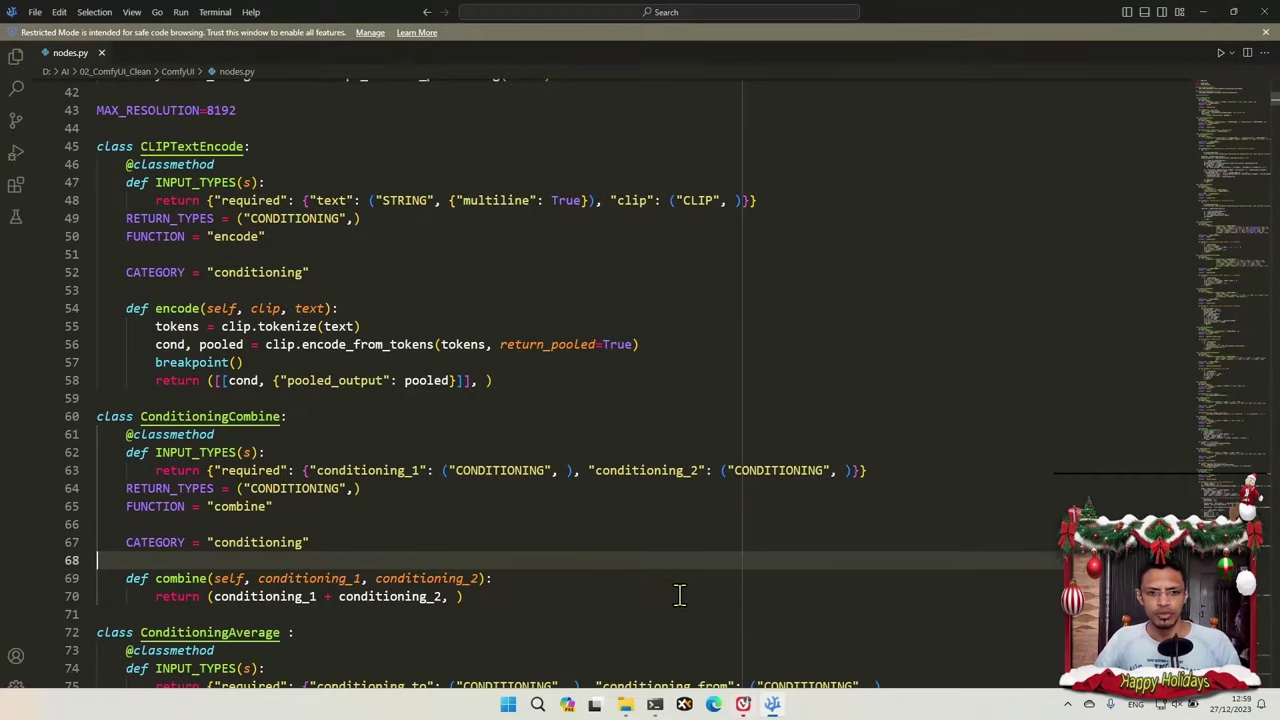
{"action": "key", "text": "alt+Tab"}
{"action": "key", "text": "Tab"}
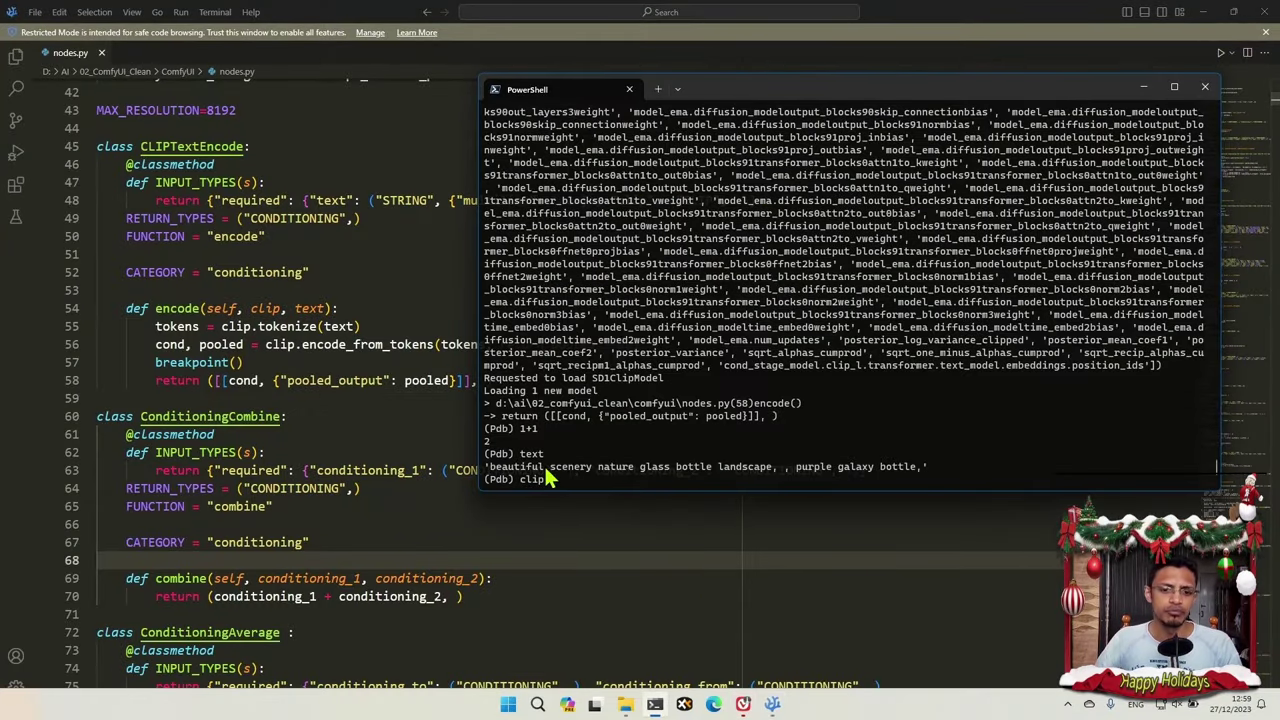
{"action": "key", "text": "Return"}
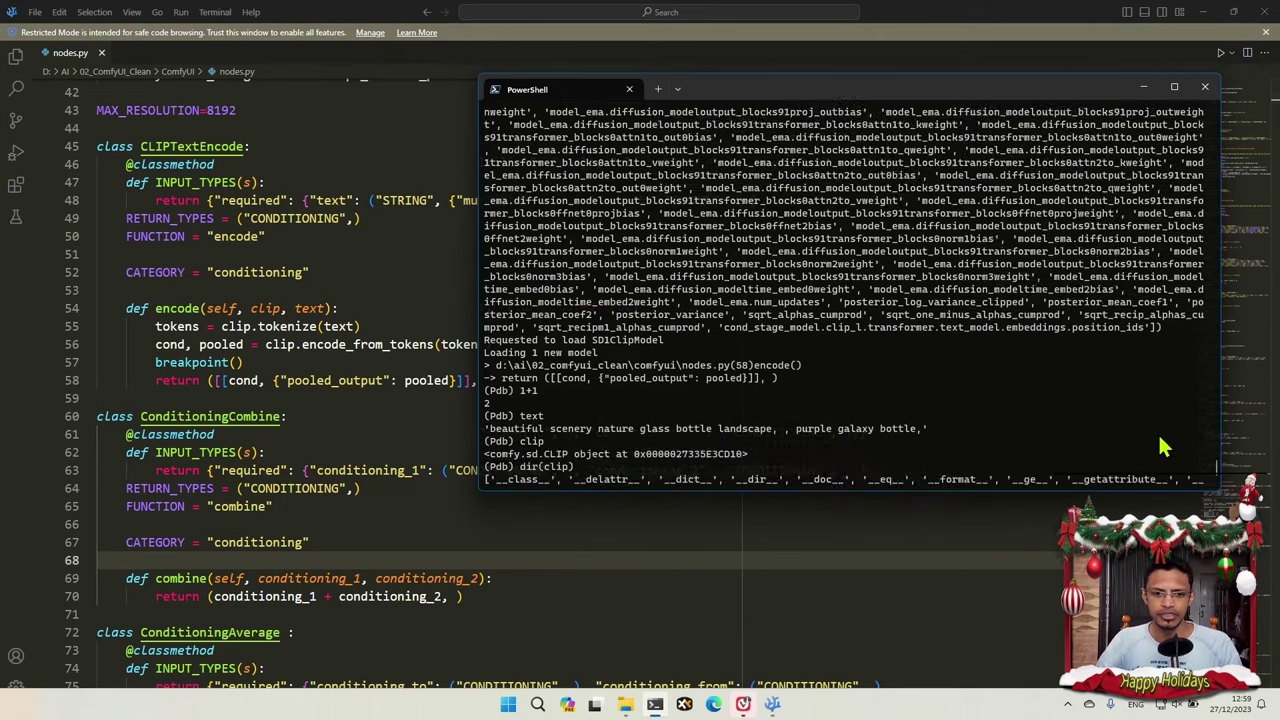
{"action": "mouse_move", "coordinate": [560, 493]}
{"action": "left_mouse_down"}
{"action": "mouse_move", "coordinate": [780, 495]}
{"action": "mouse_move", "coordinate": [762, 467]}
{"action": "mouse_move", "coordinate": [824, 444]}
{"action": "left_mouse_up"}
{"action": "key", "text": "Escape"}
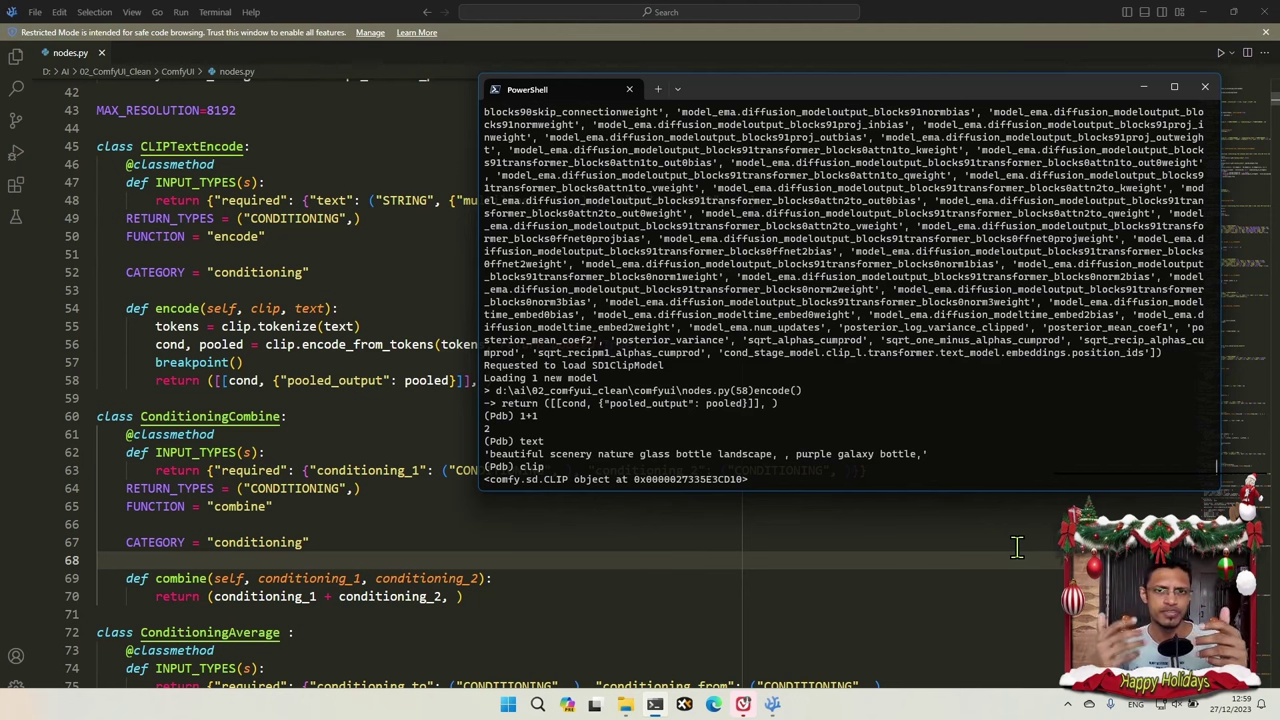
List the clip object's attributes with dir(clip), marking load_model, encode and tokenizer.
{"action": "type", "text": "dir(clip)"}
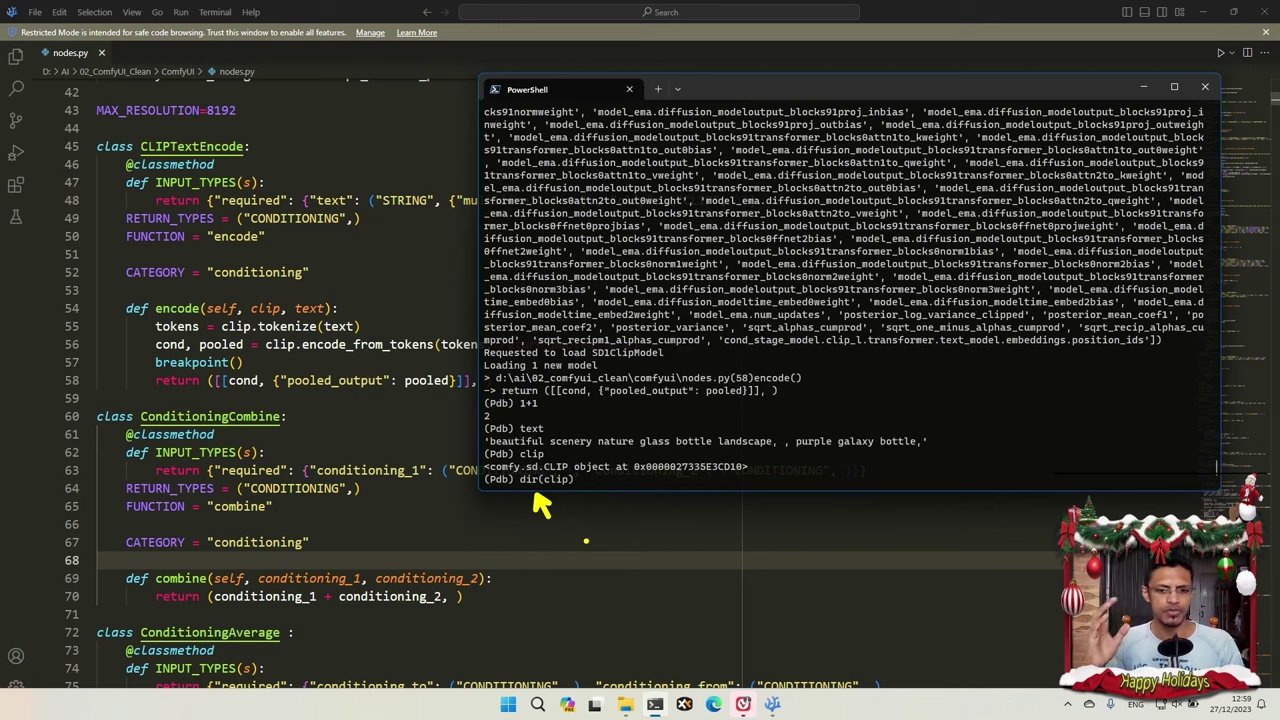
{"action": "key", "text": "Return"}
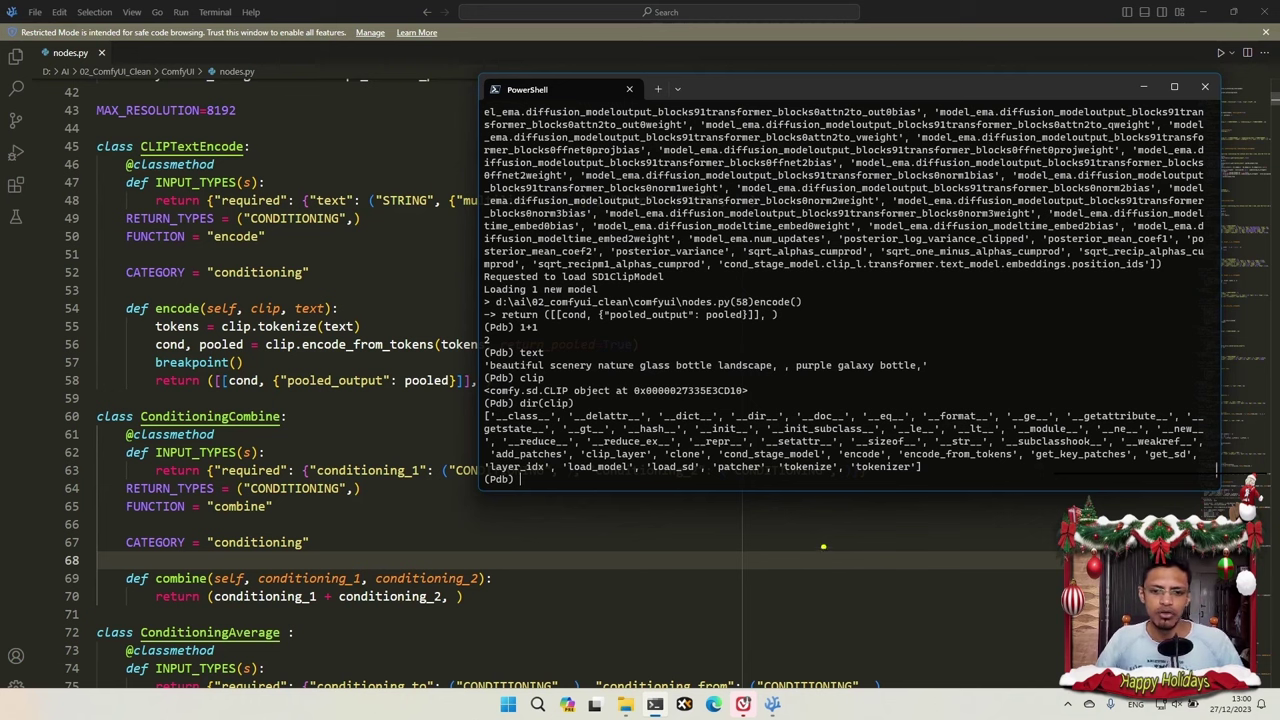
{"action": "left_click_drag", "start_coordinate": [590, 467], "coordinate": [648, 467]}
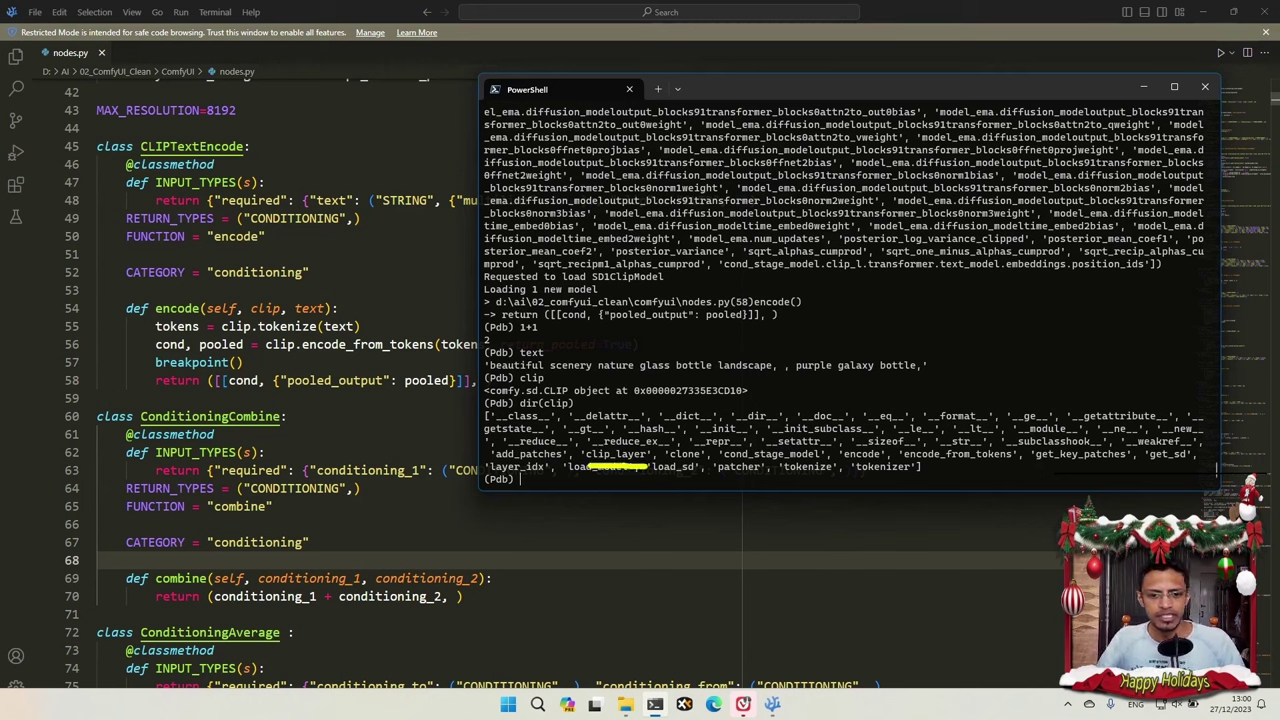
{"action": "left_click_drag", "start_coordinate": [838, 460], "coordinate": [886, 460]}
{"action": "left_click_drag", "start_coordinate": [855, 466], "coordinate": [885, 466]}
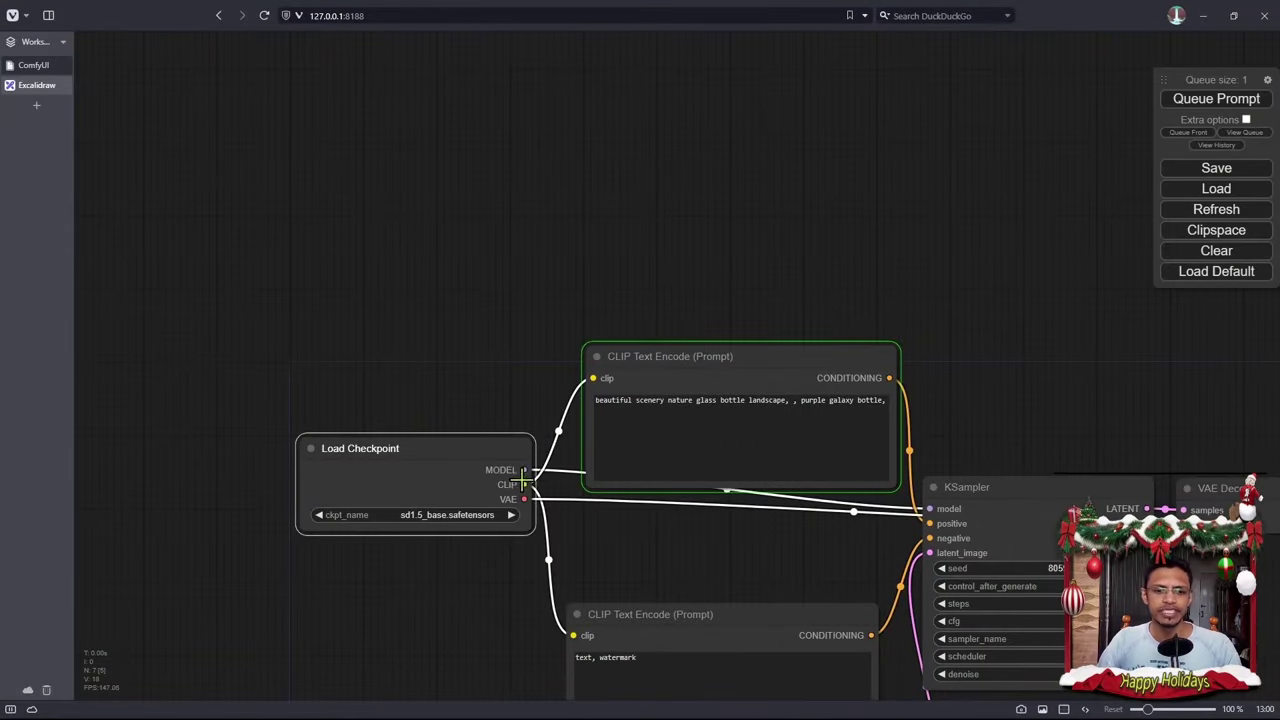
Add a CLIPSetLastLayer node (stop_at_clip_layer -1) from Load Checkpoint's CLIP output, placed above the encoder.
{"action": "left_click_drag", "start_coordinate": [524, 484], "coordinate": [522, 163]}
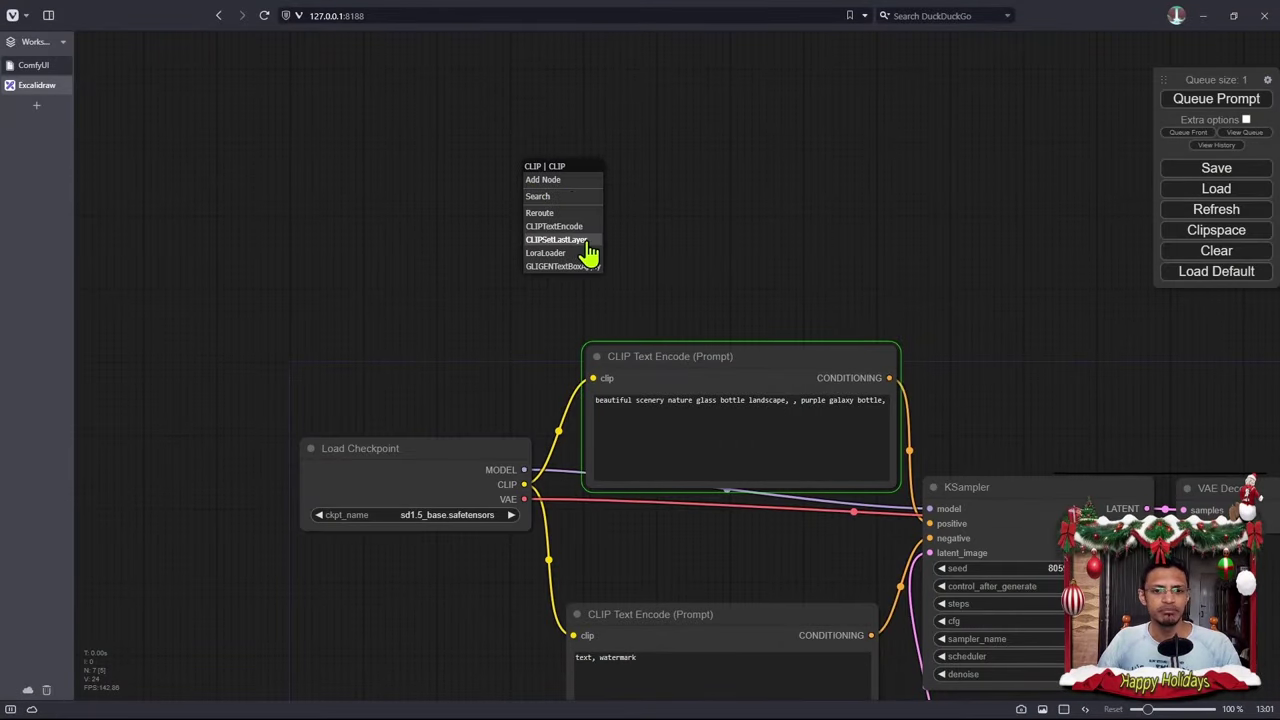
{"action": "left_click", "coordinate": [588, 252]}
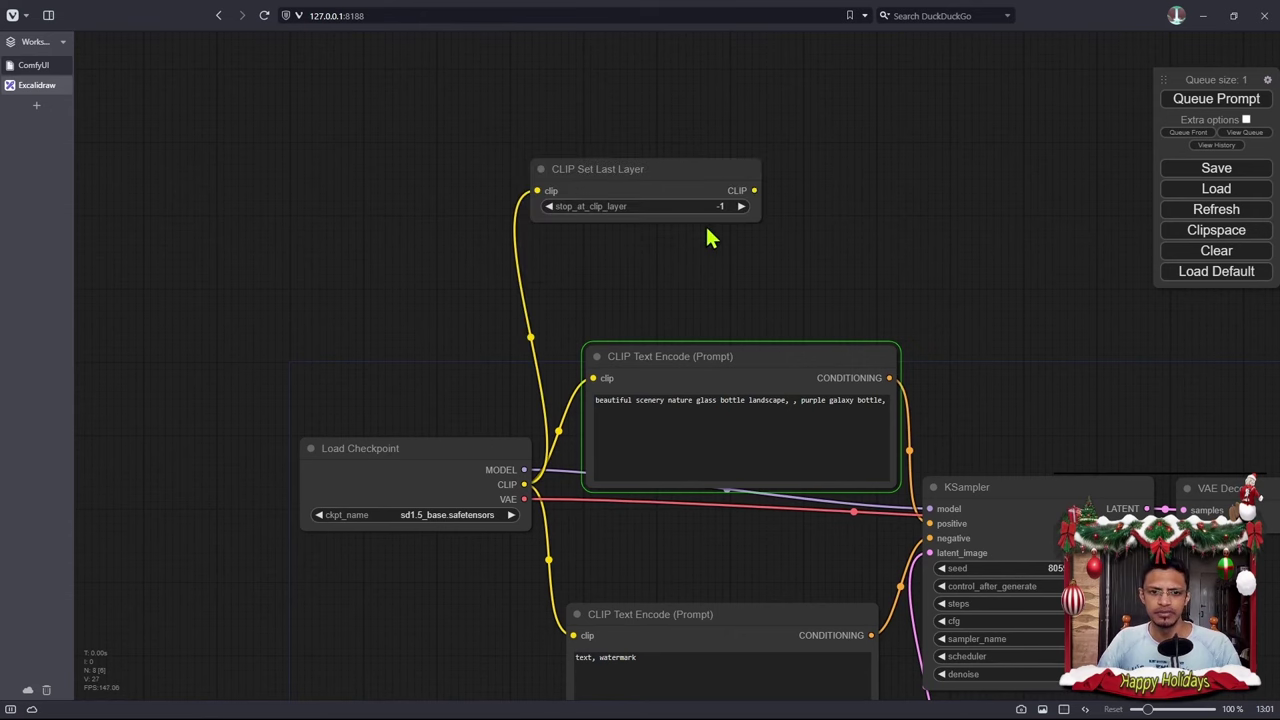
{"action": "left_click_drag", "start_coordinate": [664, 171], "coordinate": [630, 142]}
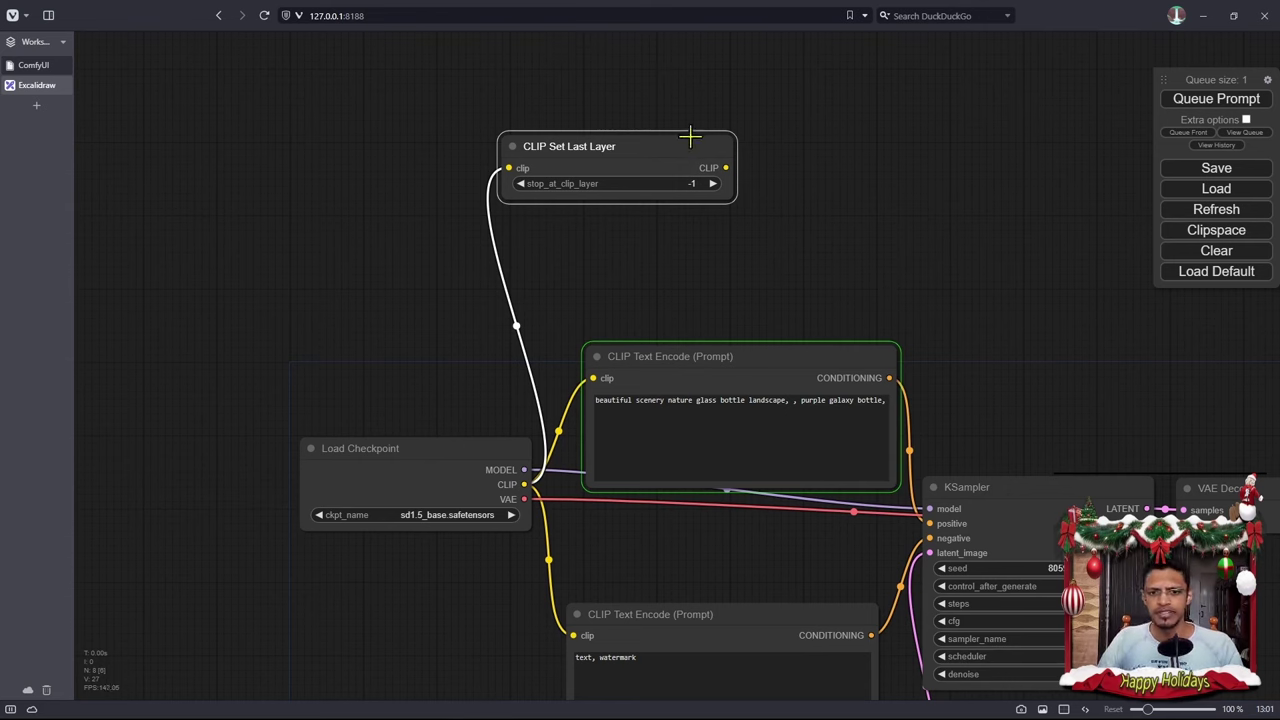
{"action": "left_click_drag", "start_coordinate": [691, 137], "coordinate": [592, 380]}
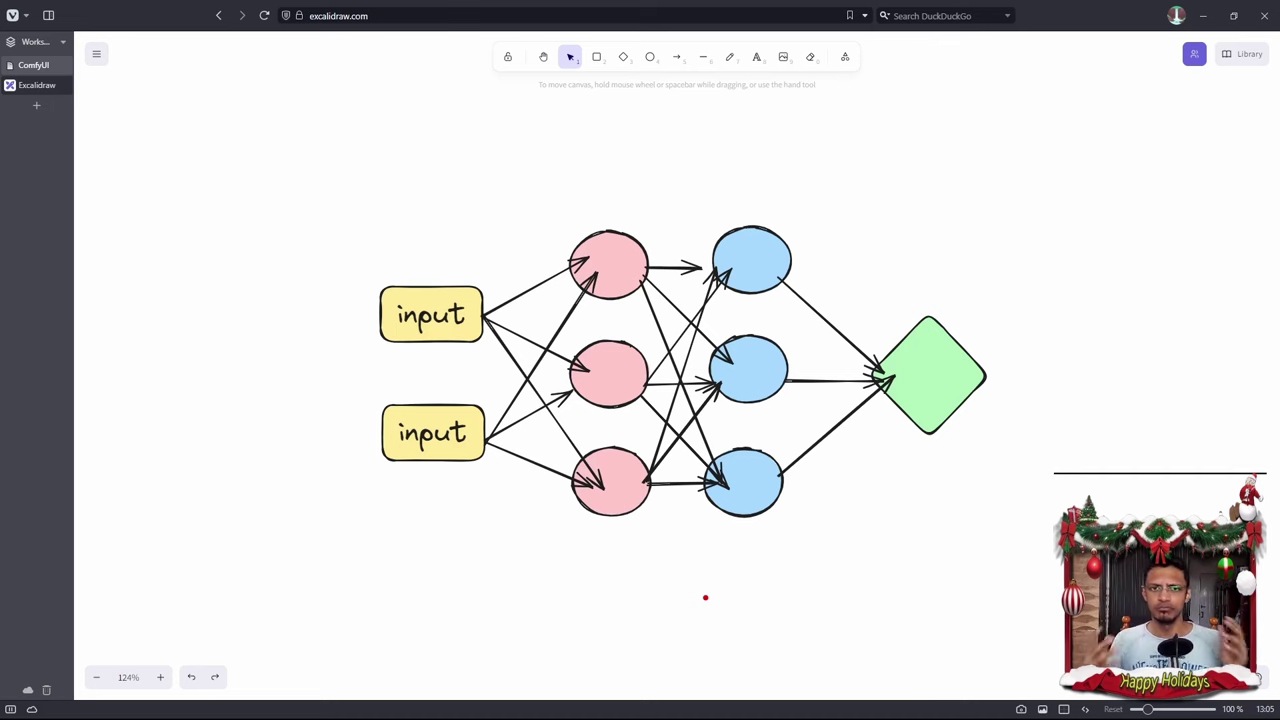
Trace the Excalidraw network sketch's flow from the input boxes through the layers to the output.
{"action": "left_click_drag", "start_coordinate": [352, 345], "coordinate": [238, 430]}
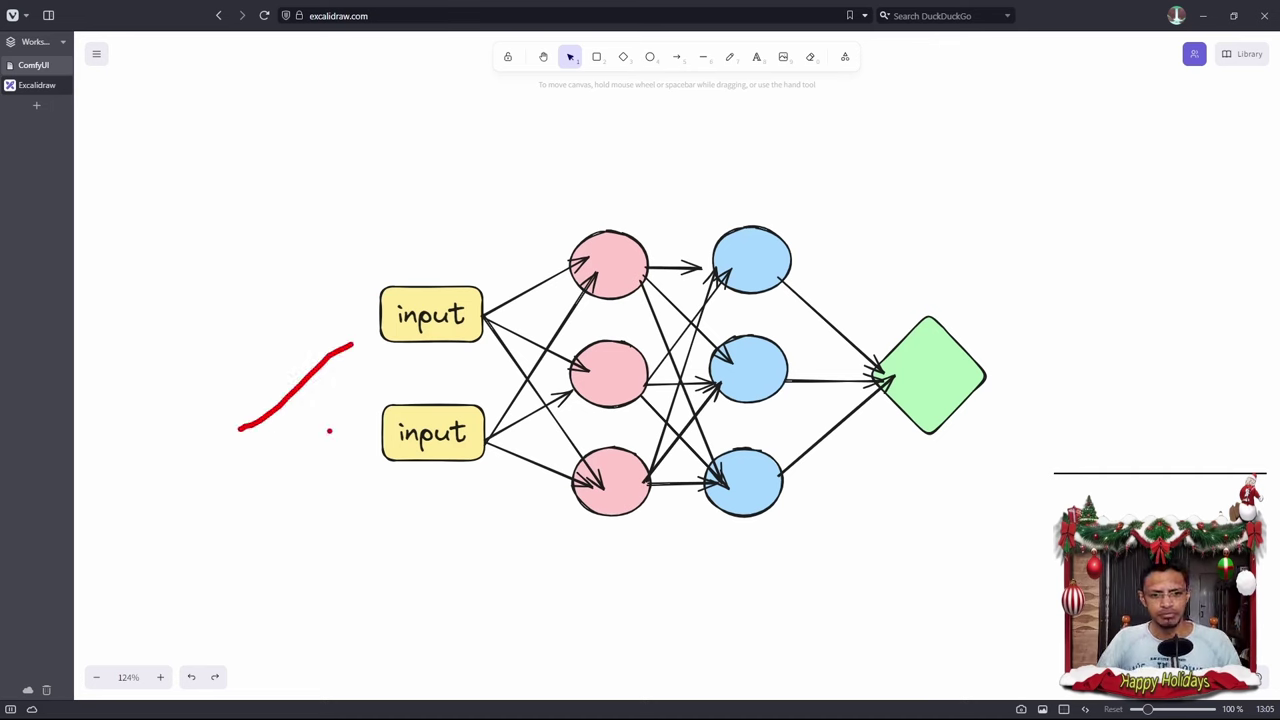
{"action": "left_click_drag", "start_coordinate": [340, 430], "coordinate": [235, 457]}
{"action": "mouse_move", "coordinate": [443, 236]}
{"action": "left_mouse_down"}
{"action": "mouse_move", "coordinate": [503, 194]}
{"action": "mouse_move", "coordinate": [609, 182]}
{"action": "mouse_move", "coordinate": [620, 212]}
{"action": "mouse_move", "coordinate": [744, 198]}
{"action": "left_mouse_up"}
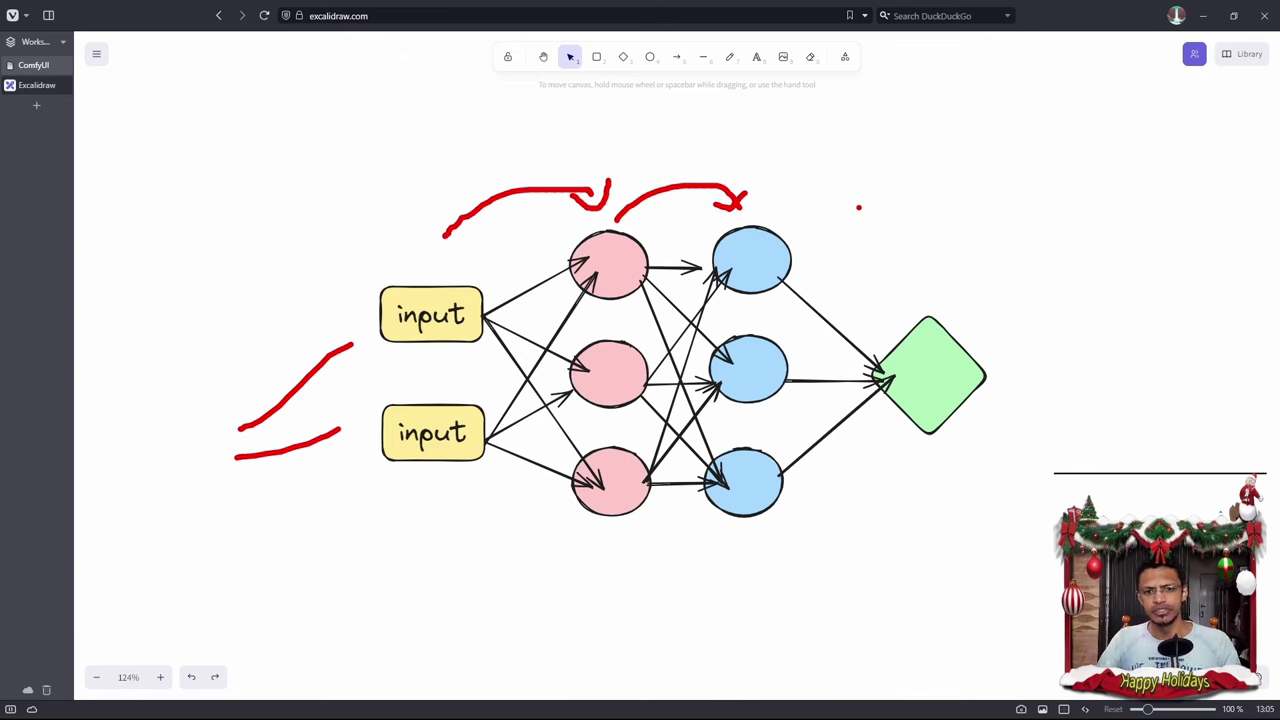
{"action": "mouse_move", "coordinate": [858, 207]}
{"action": "left_mouse_down"}
{"action": "mouse_move", "coordinate": [899, 308]}
{"action": "mouse_move", "coordinate": [885, 299]}
{"action": "mouse_move", "coordinate": [914, 291]}
{"action": "left_mouse_up"}
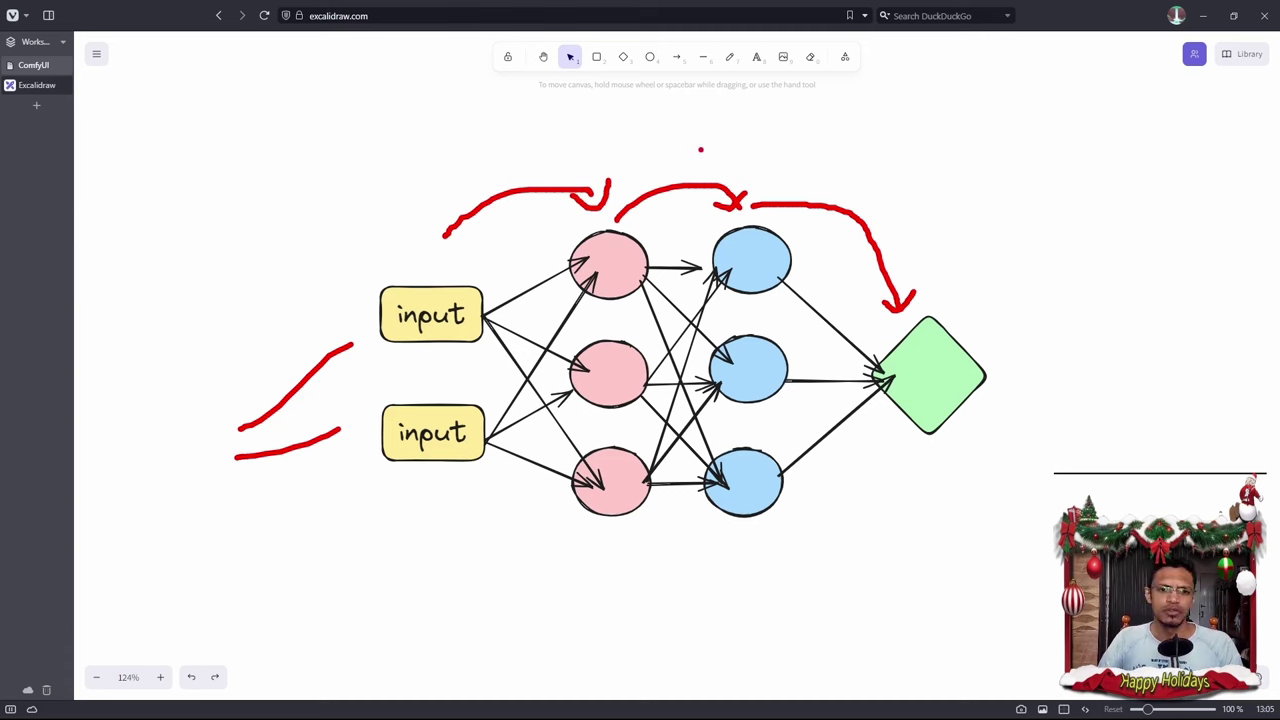
Add a 'clip layer = -1' text label above the diagram.
{"action": "key", "text": "Escape"}
{"action": "double_click", "coordinate": [950, 333]}
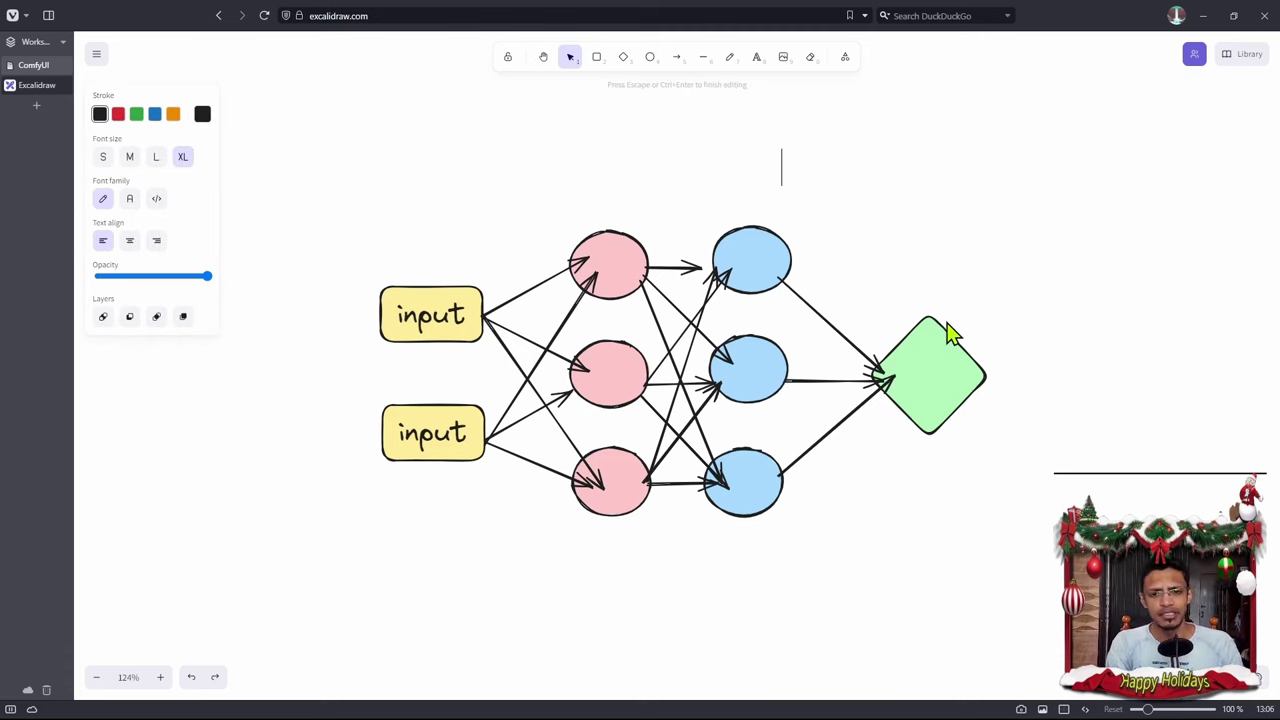
{"action": "type", "text": "clip layer = -1"}
{"action": "left_click", "coordinate": [1077, 260]}
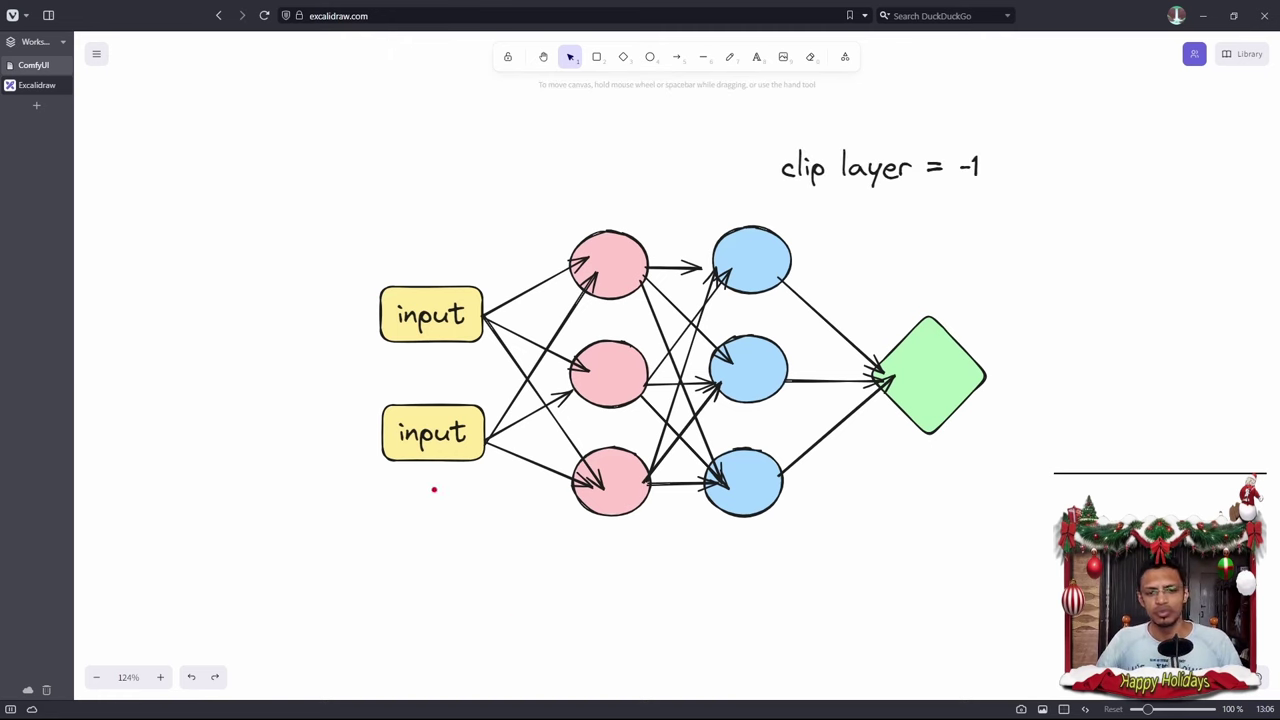
Mark the blue node column in red, clear the marks, and return to ComfyUI.
{"action": "mouse_move", "coordinate": [420, 495]}
{"action": "left_mouse_down"}
{"action": "mouse_move", "coordinate": [437, 525]}
{"action": "mouse_move", "coordinate": [568, 587]}
{"action": "mouse_move", "coordinate": [597, 550]}
{"action": "left_mouse_up"}
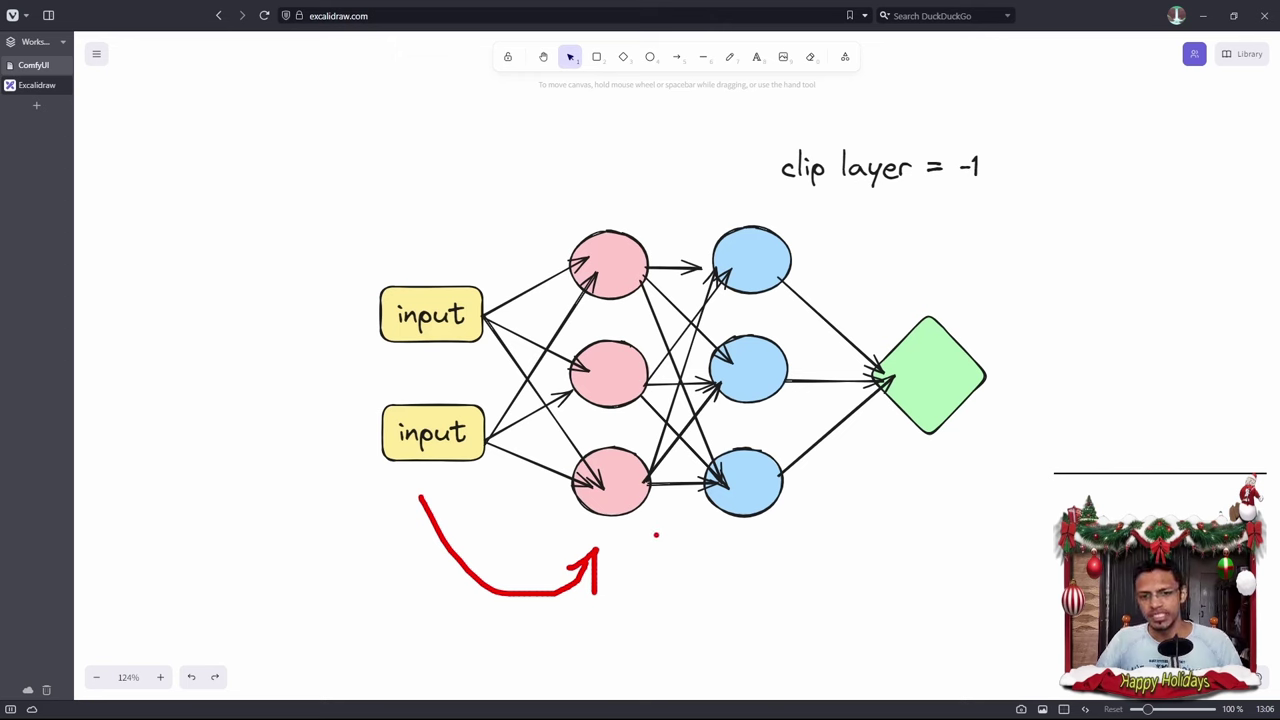
{"action": "mouse_move", "coordinate": [693, 204]}
{"action": "left_mouse_down"}
{"action": "mouse_move", "coordinate": [751, 232]}
{"action": "mouse_move", "coordinate": [806, 560]}
{"action": "left_mouse_up"}
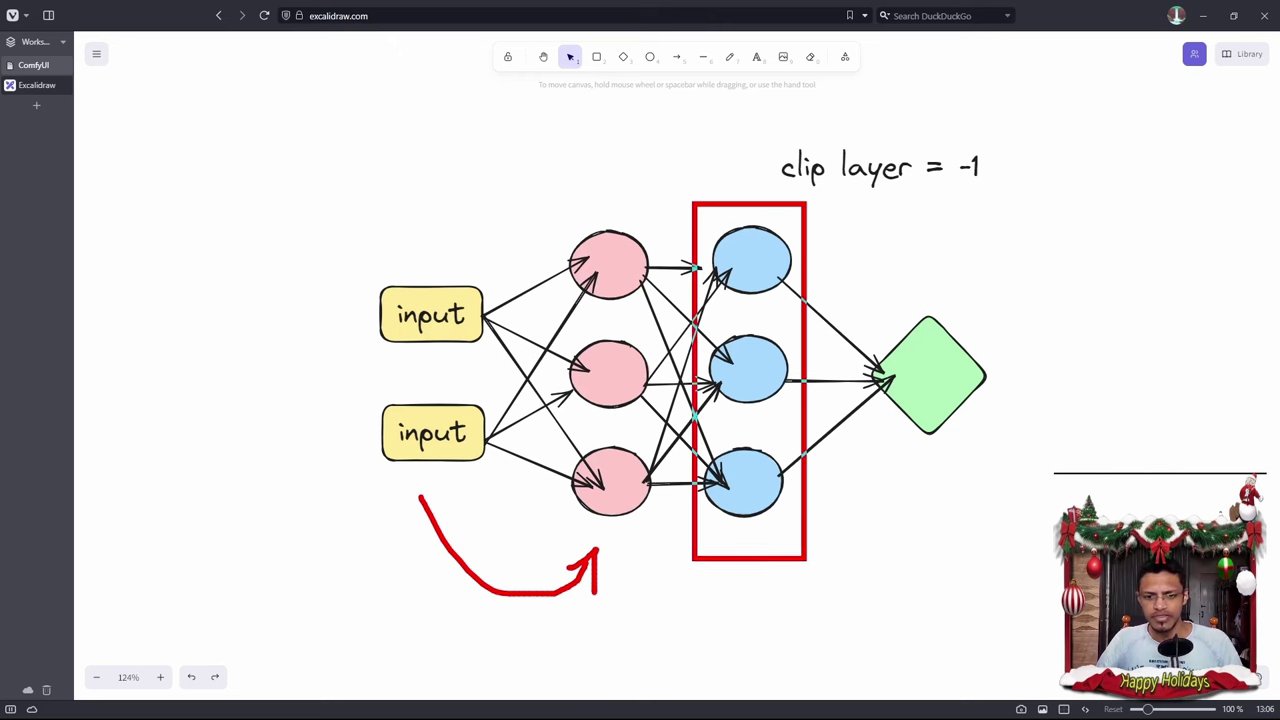
{"action": "mouse_move", "coordinate": [630, 528]}
{"action": "left_mouse_down"}
{"action": "mouse_move", "coordinate": [741, 620]}
{"action": "mouse_move", "coordinate": [894, 559]}
{"action": "mouse_move", "coordinate": [933, 459]}
{"action": "mouse_move", "coordinate": [910, 492]}
{"action": "left_mouse_up"}
{"action": "key", "text": "Escape"}
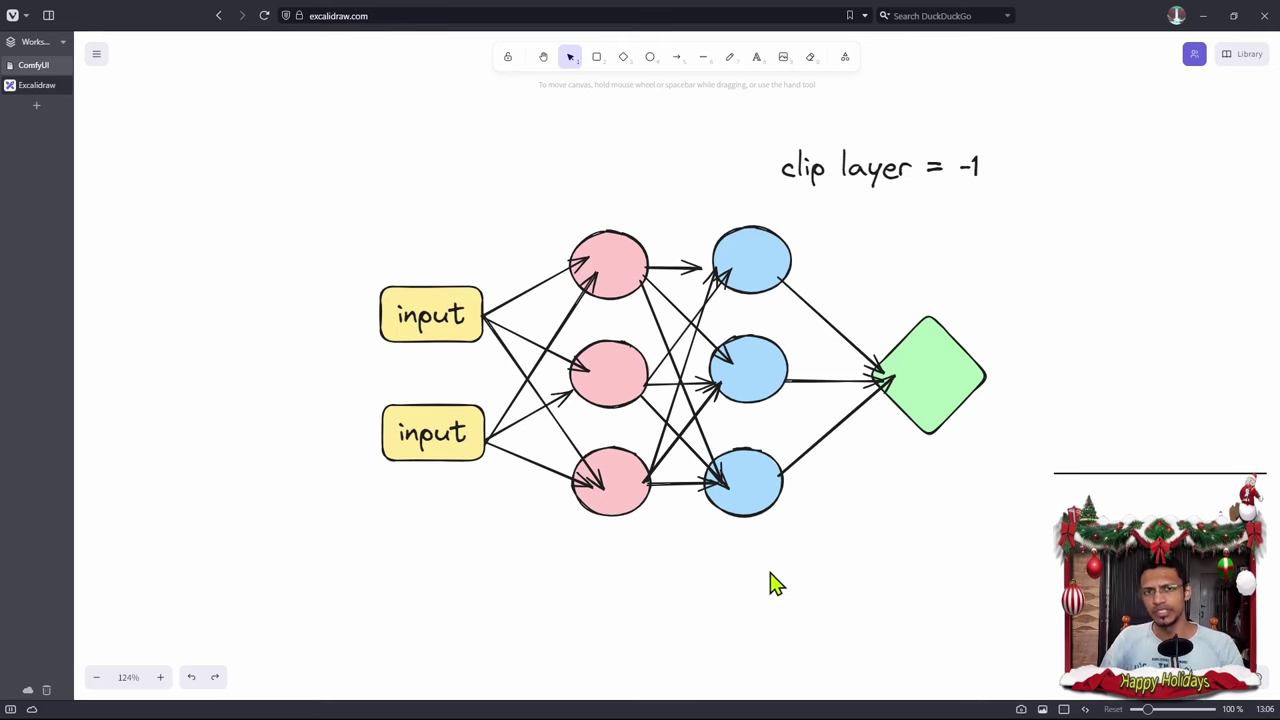
{"action": "key", "text": "ctrl+Tab"}
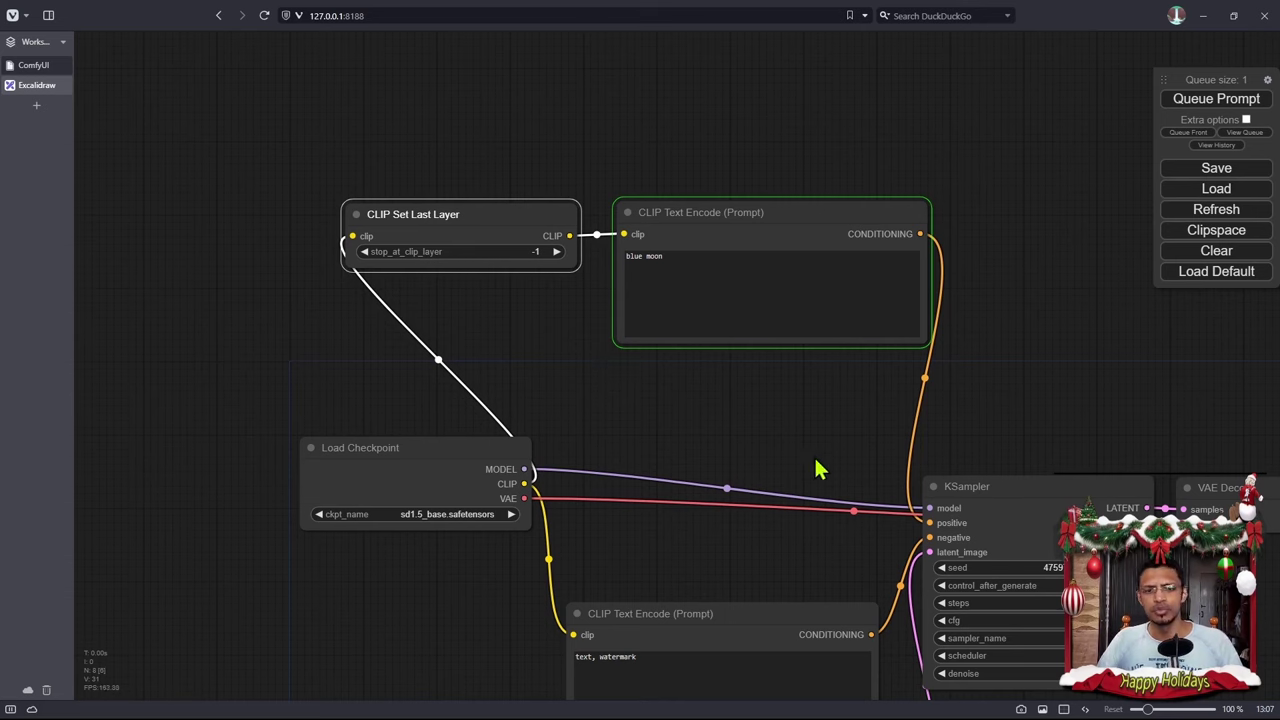
Delete the CLIP Set Last Layer node and select the top CLIP Text Encode node.
{"action": "left_click_drag", "start_coordinate": [812, 462], "coordinate": [673, 345]}
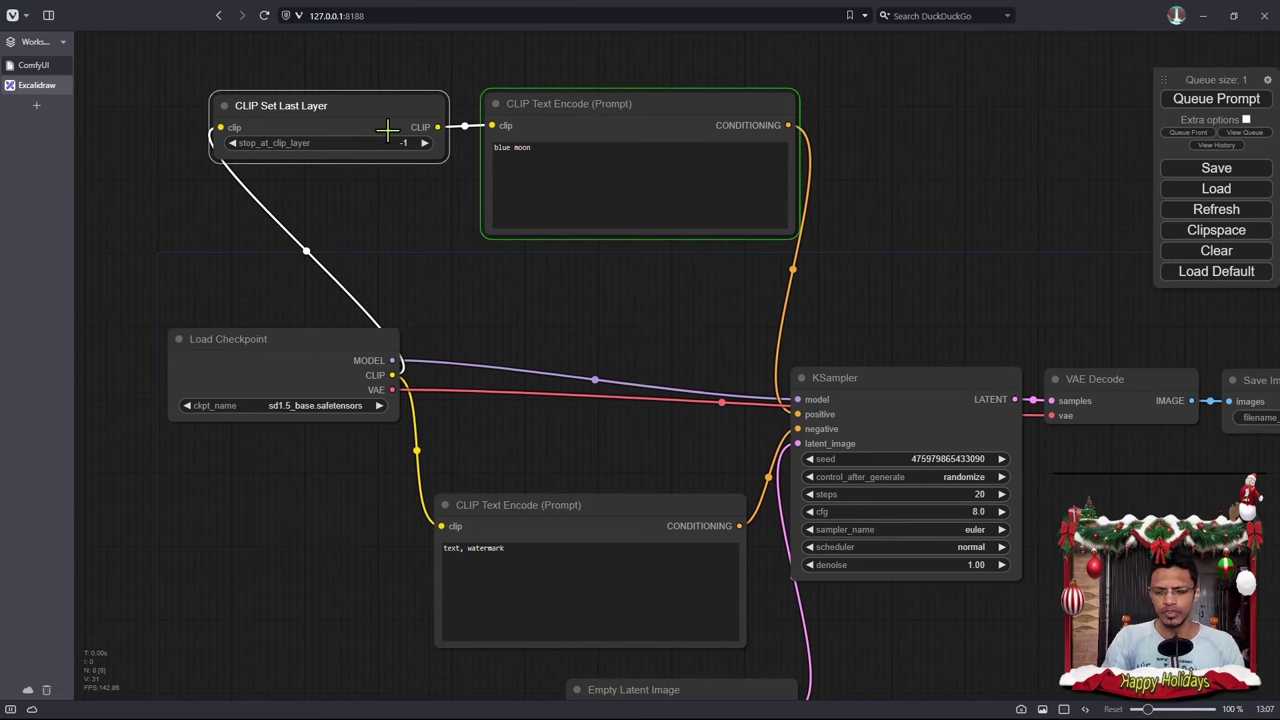
{"action": "key", "text": "Delete"}
{"action": "left_click_drag", "start_coordinate": [686, 322], "coordinate": [648, 353]}
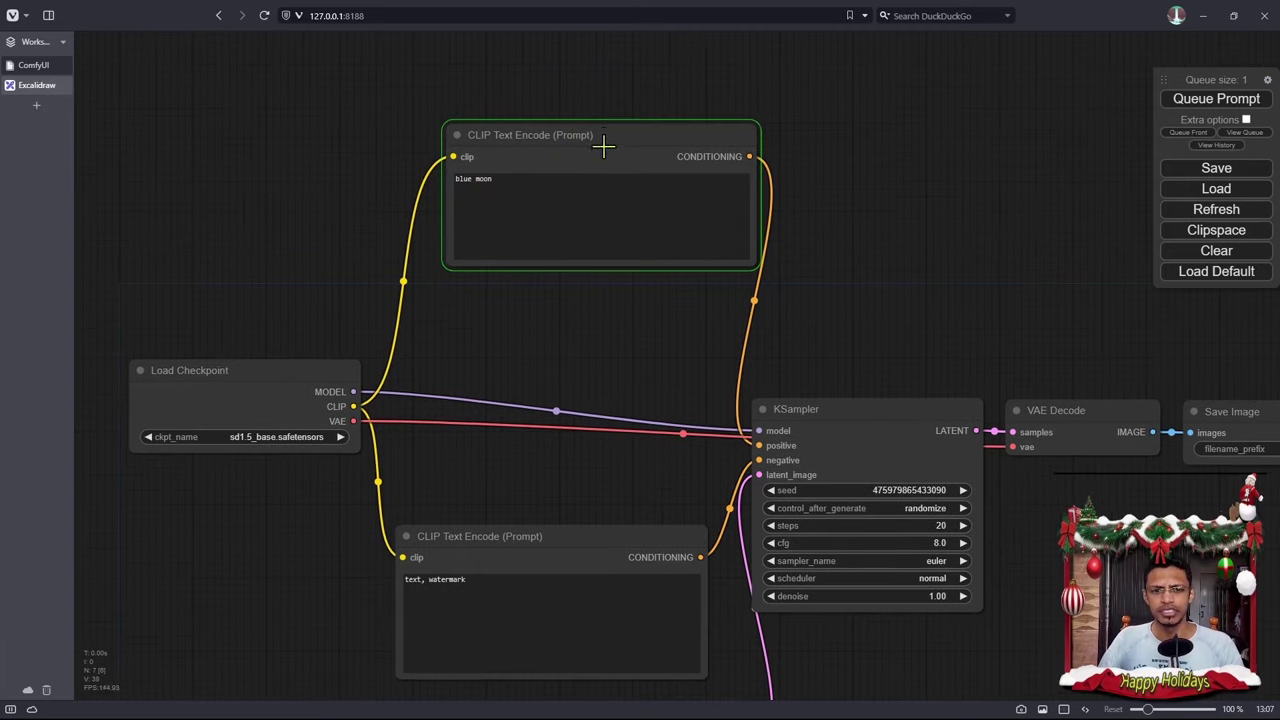
{"action": "left_click", "coordinate": [606, 146]}
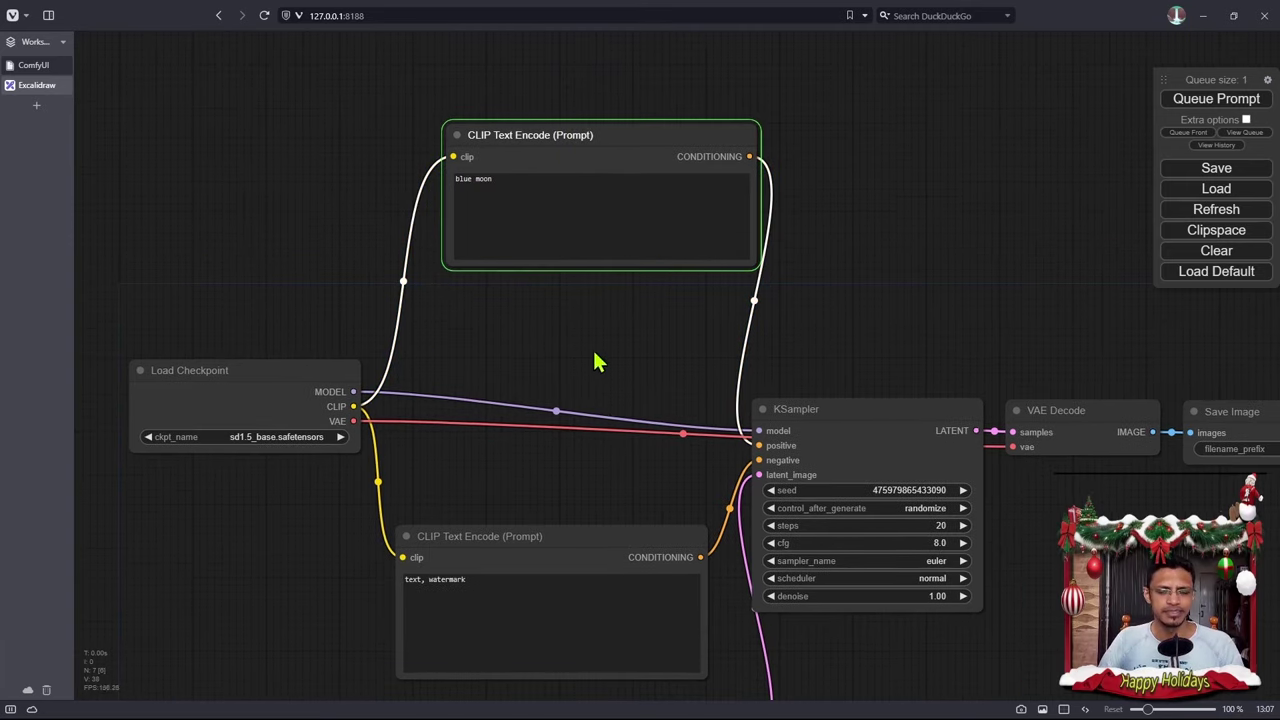
Quit the pdb session with q and dismiss ComfyUI's execution error.
{"action": "key", "text": "alt+Tab"}
{"action": "type", "text": "q"}
{"action": "key", "text": "Return"}
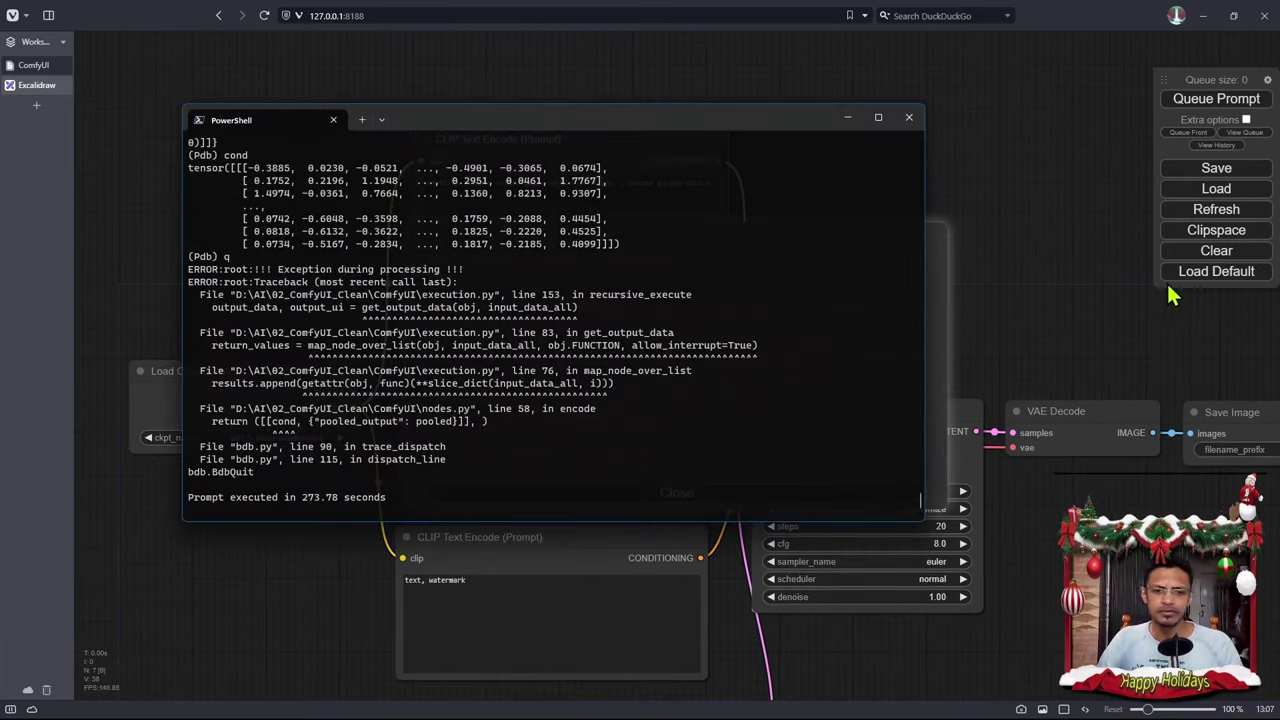
{"action": "left_click", "coordinate": [848, 118]}
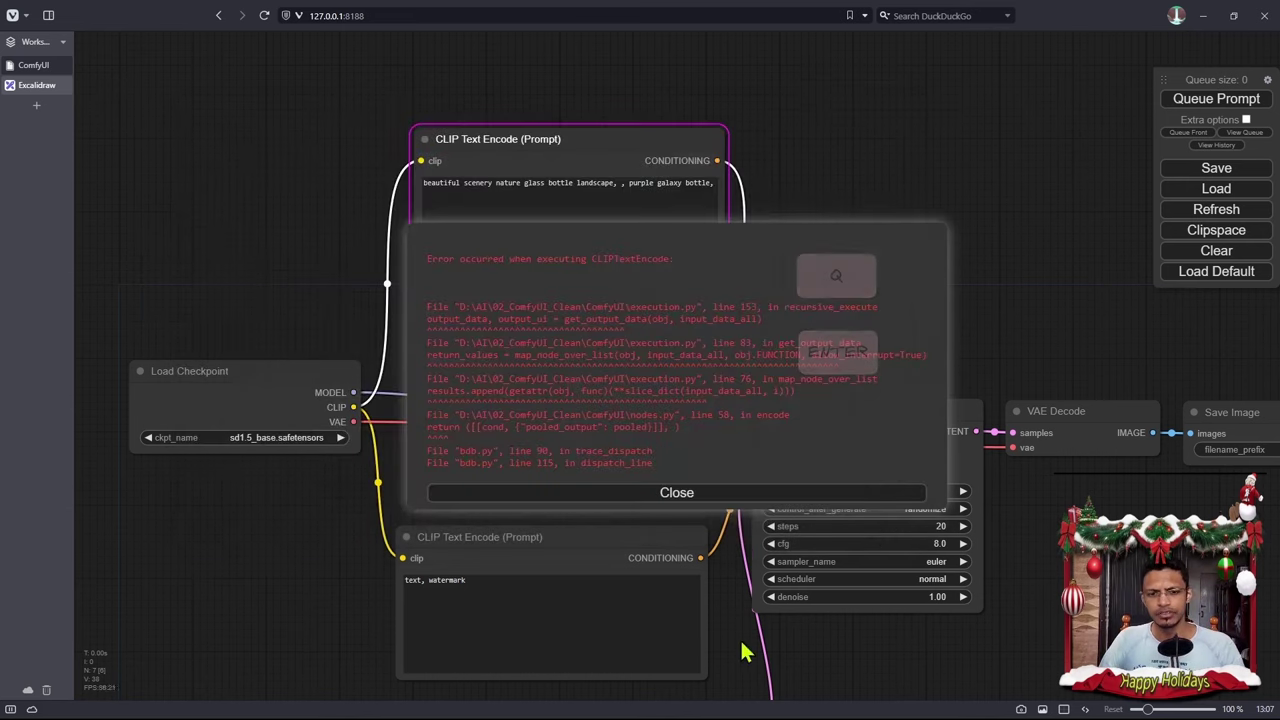
{"action": "left_click", "coordinate": [690, 493]}
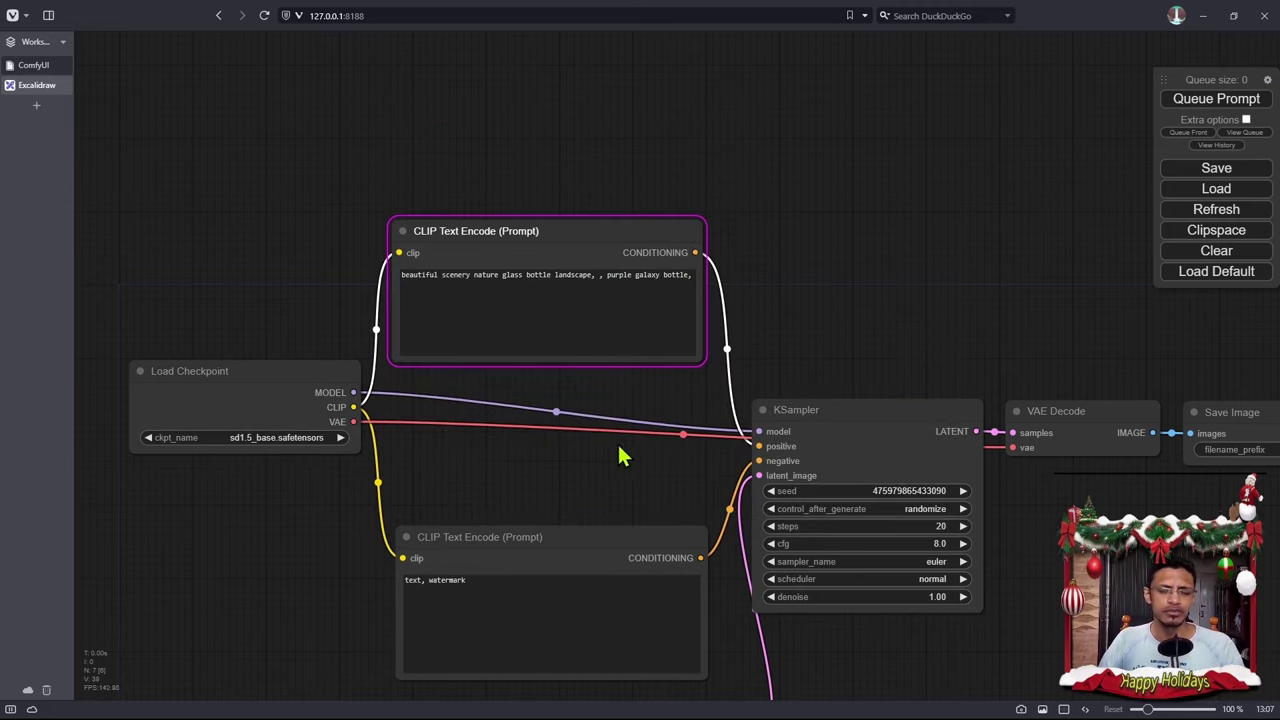
Enter 'moon' as the positive prompt and queue the workflow.
{"action": "left_click_drag", "start_coordinate": [617, 449], "coordinate": [683, 451]}
{"action": "scroll", "coordinate": [680, 413], "scroll_direction": "up", "scroll_amount": 4}
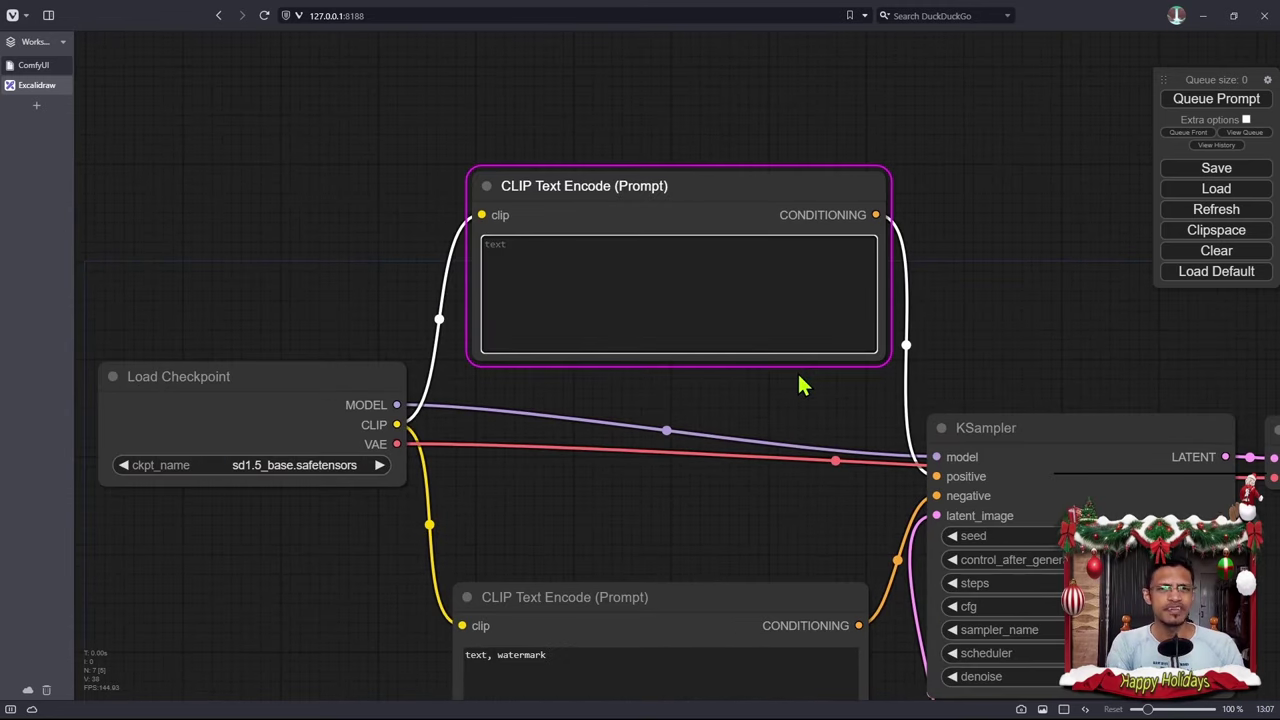
{"action": "type", "text": "moon"}
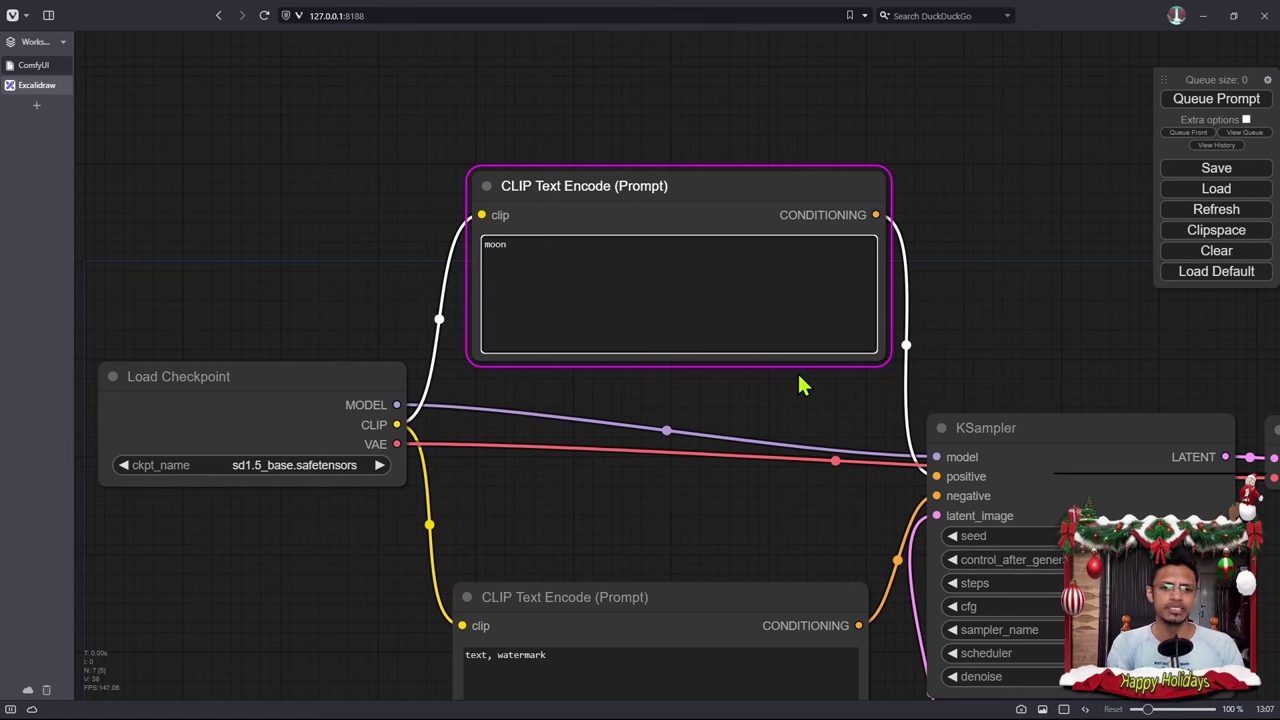
{"action": "key", "text": "ctrl+Return"}
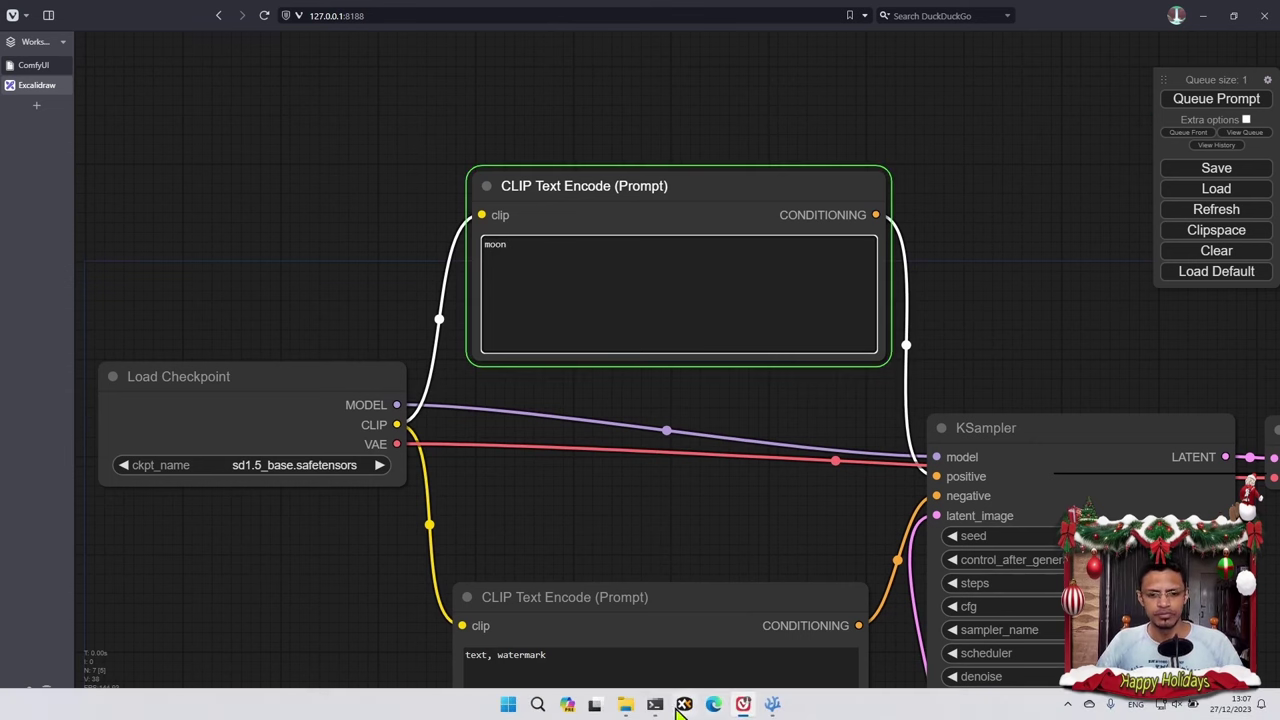
{"action": "left_click", "coordinate": [655, 705]}
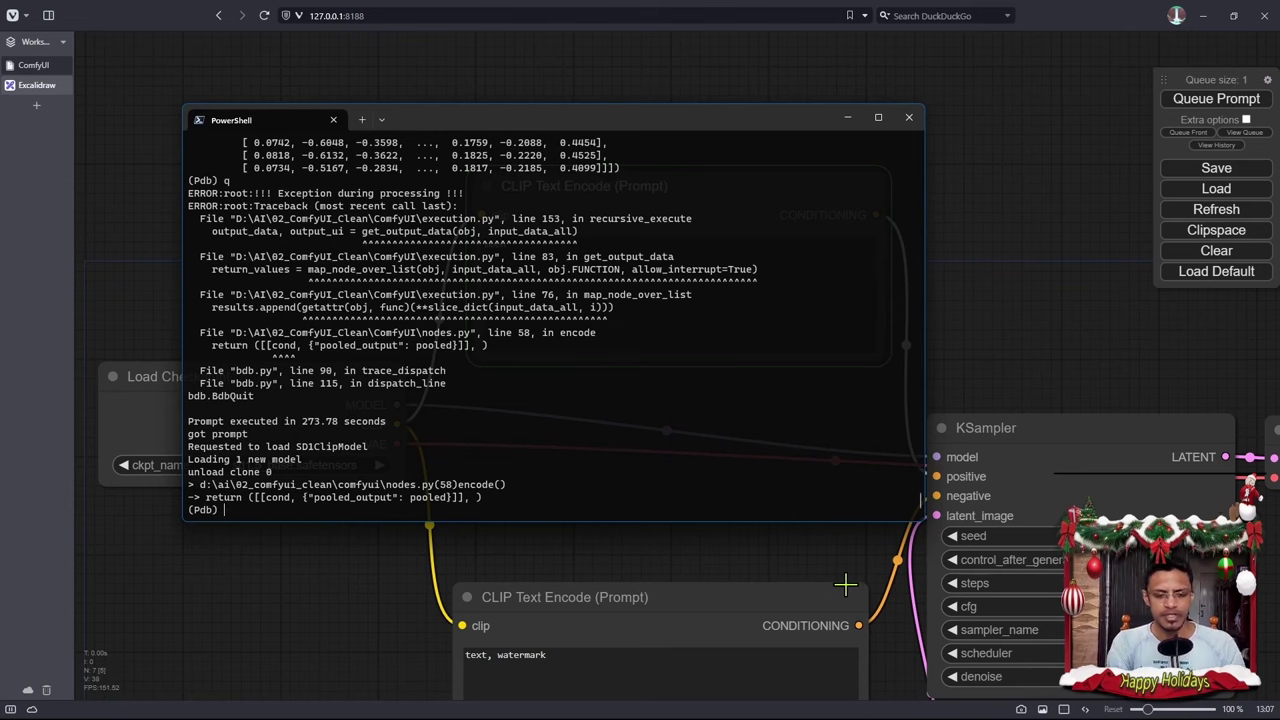
Print the text argument at the (Pdb) prompt to confirm 'moon', then return to nodes.py.
{"action": "type", "text": "text"}
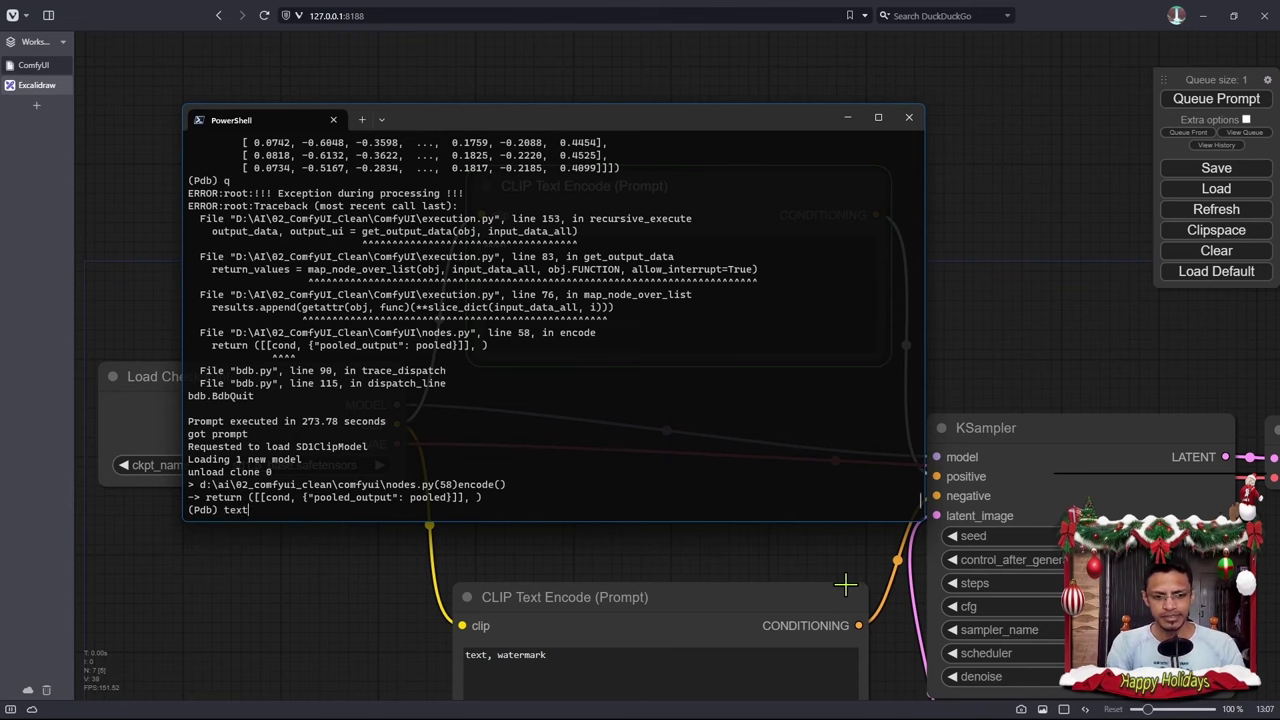
{"action": "key", "text": "Return"}
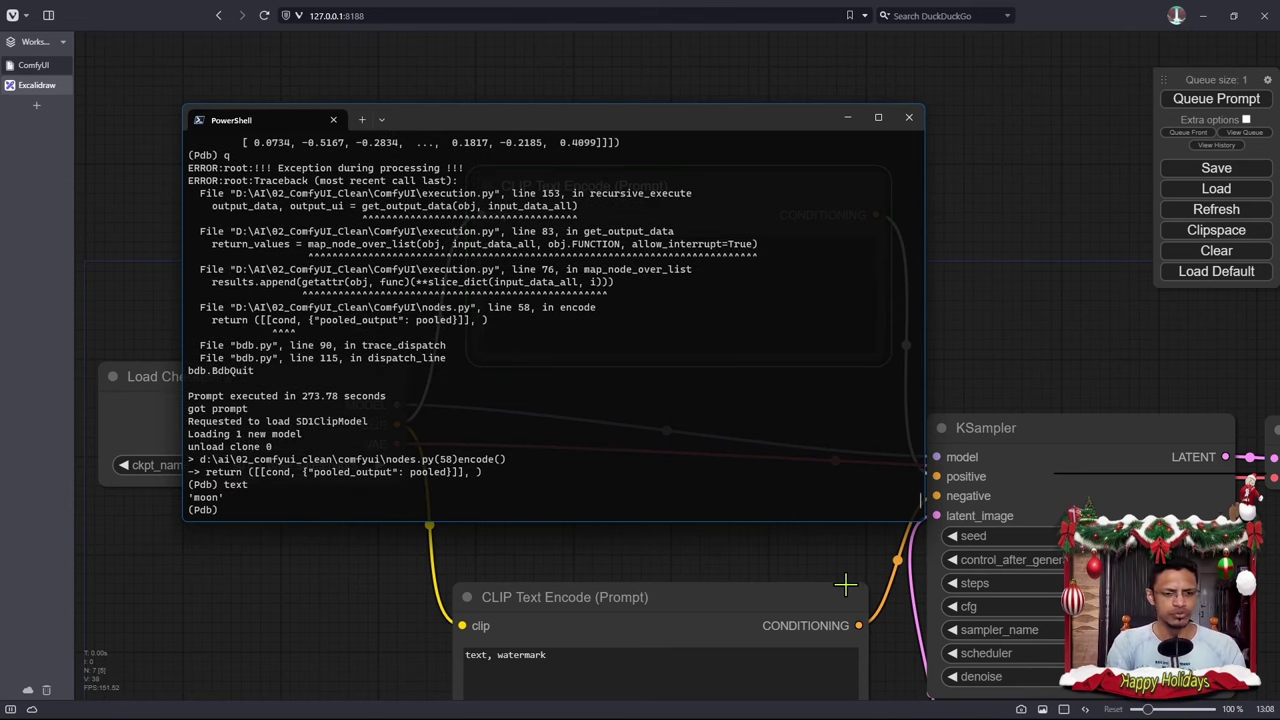
{"action": "key", "text": "alt+Tab"}
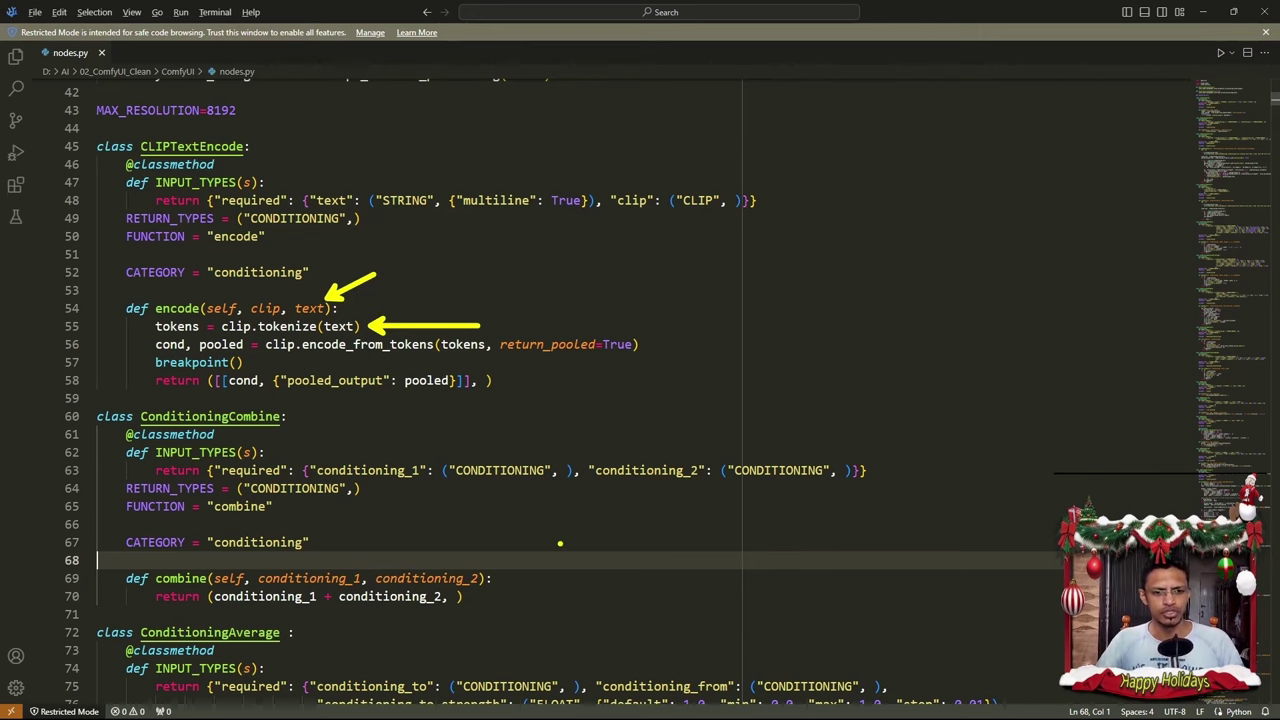
Print tokens in pdb, showing 49406, 3293 and padding 49407 pairs under key 'l', then begin tokens.keys().
{"action": "key", "text": "alt+Tab"}
{"action": "type", "text": "tokens"}
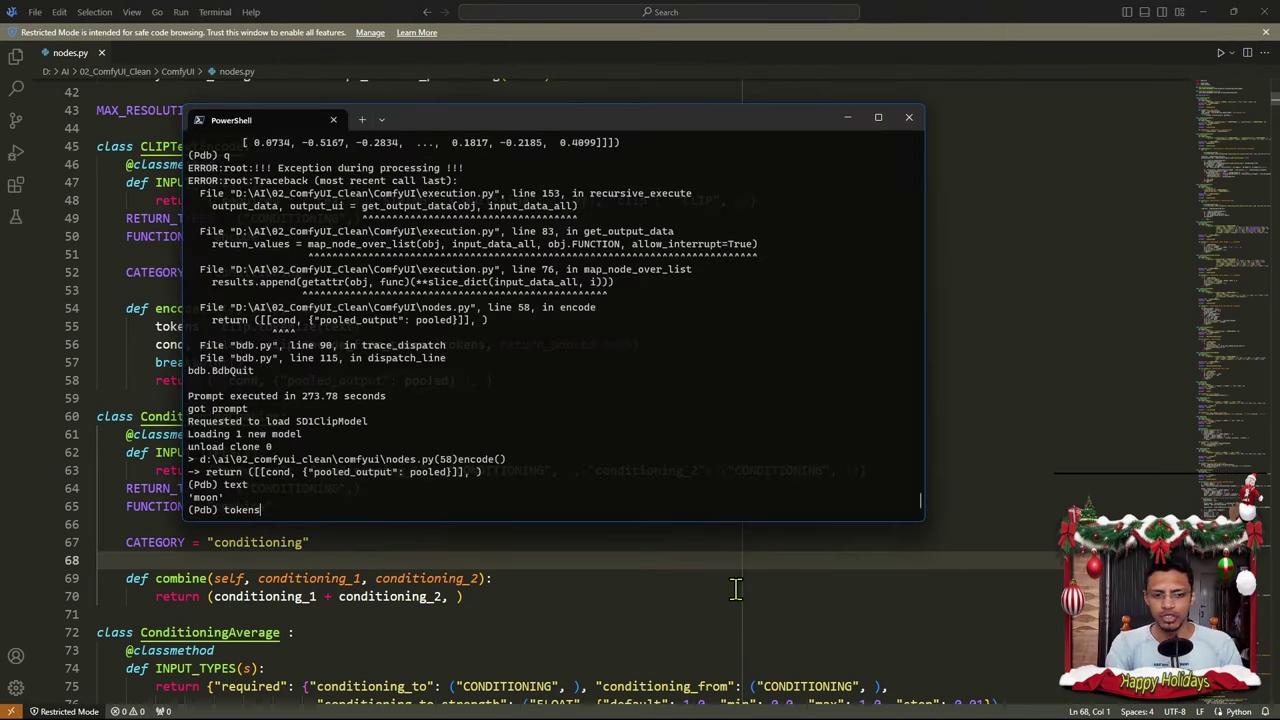
{"action": "left_click_drag", "start_coordinate": [270, 119], "coordinate": [430, 121]}
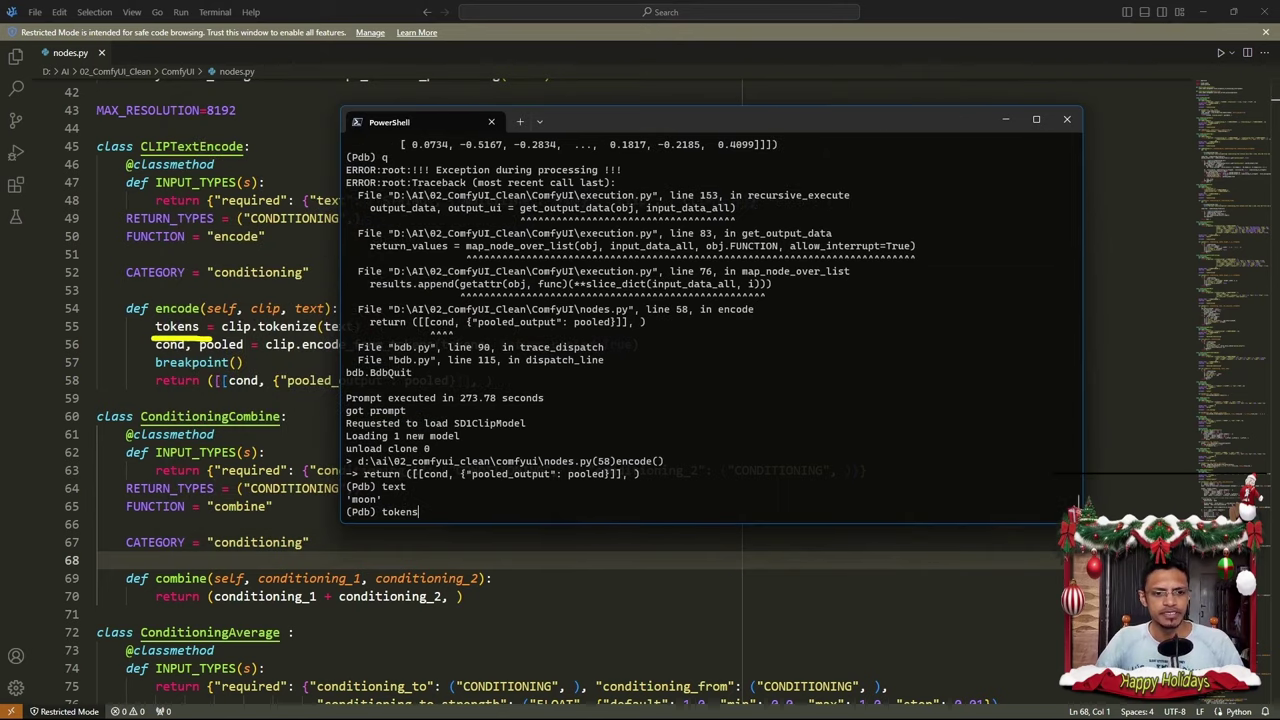
{"action": "left_click_drag", "start_coordinate": [196, 345], "coordinate": [370, 512]}
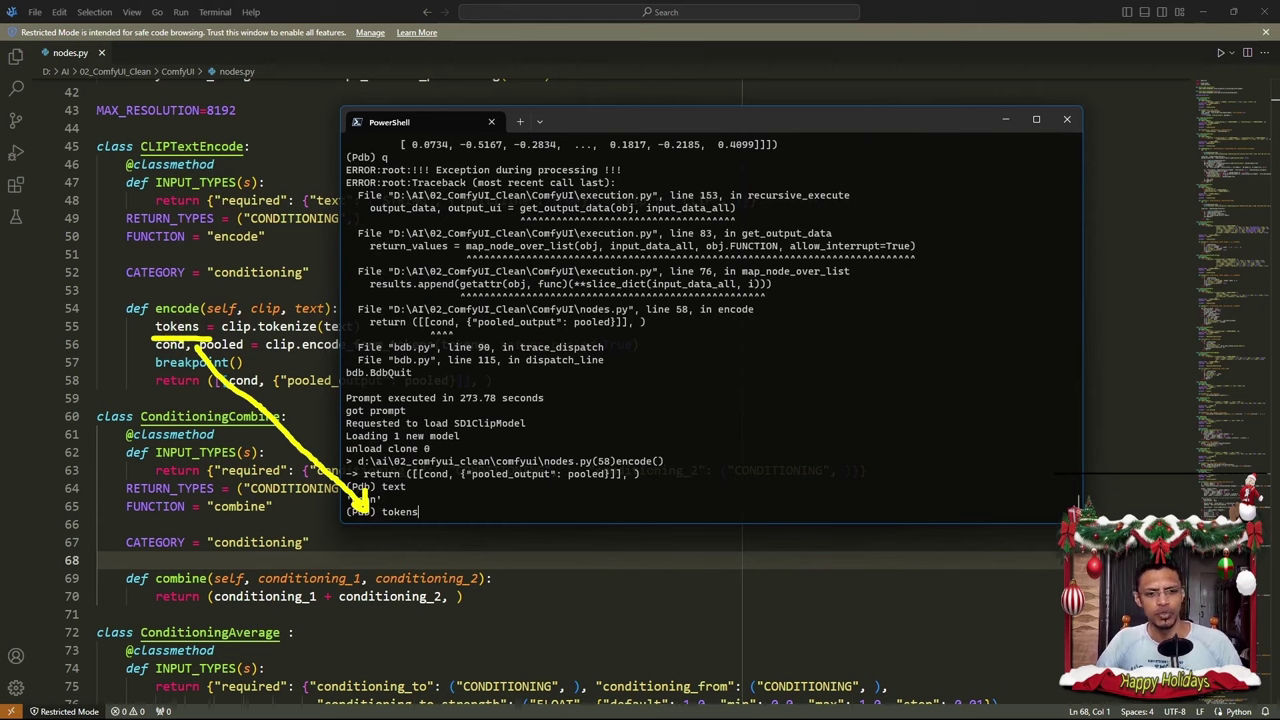
{"action": "key", "text": "Escape"}
{"action": "key", "text": "Return"}
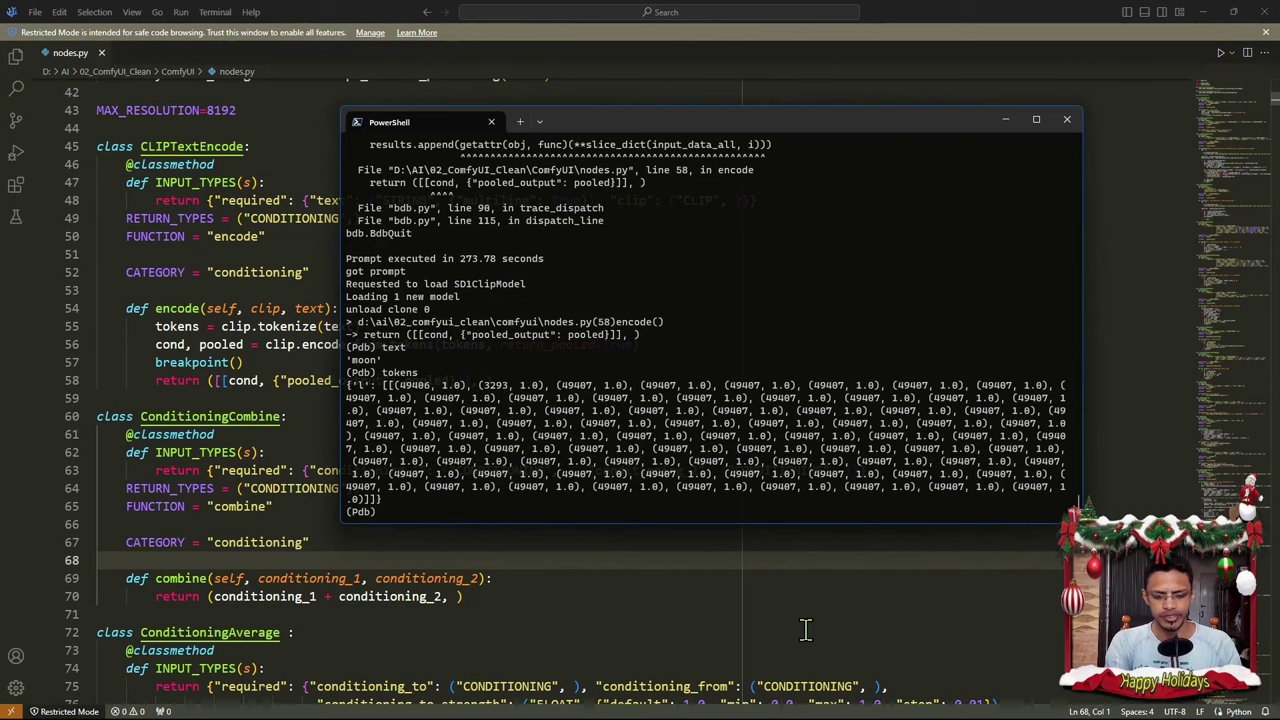
{"action": "type", "text": "tokens.keys()"}
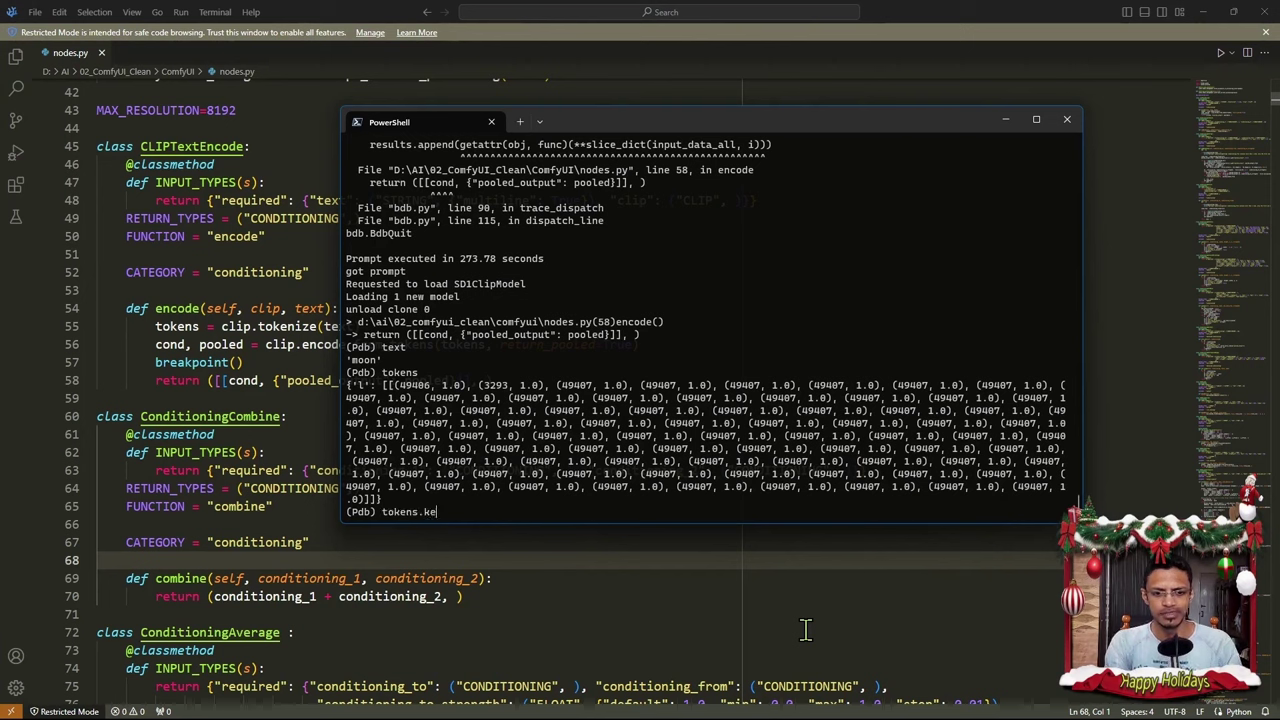